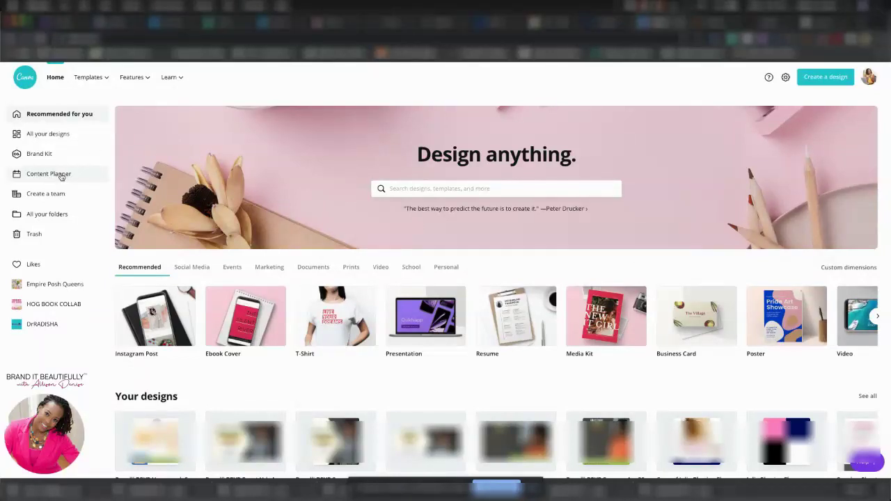
From the Content Planner's August 2020 calendar, start a new design for Thursday 20 August
left_click(40, 176)
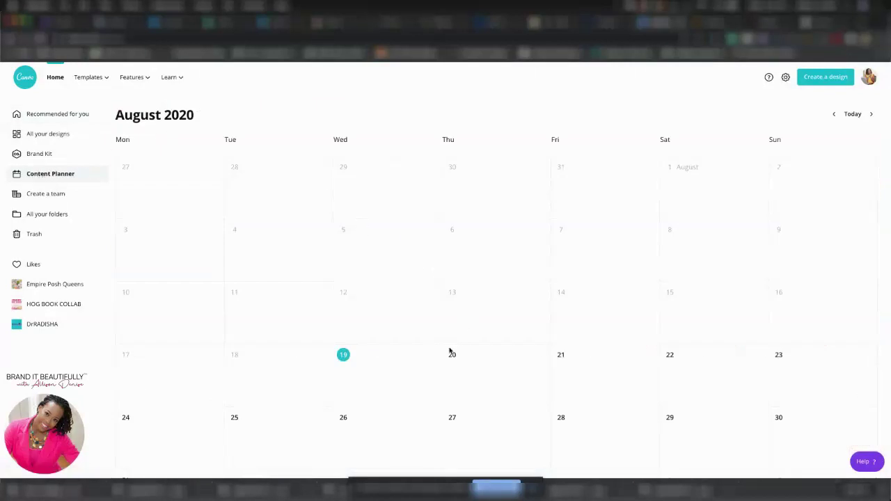
left_click(540, 357)
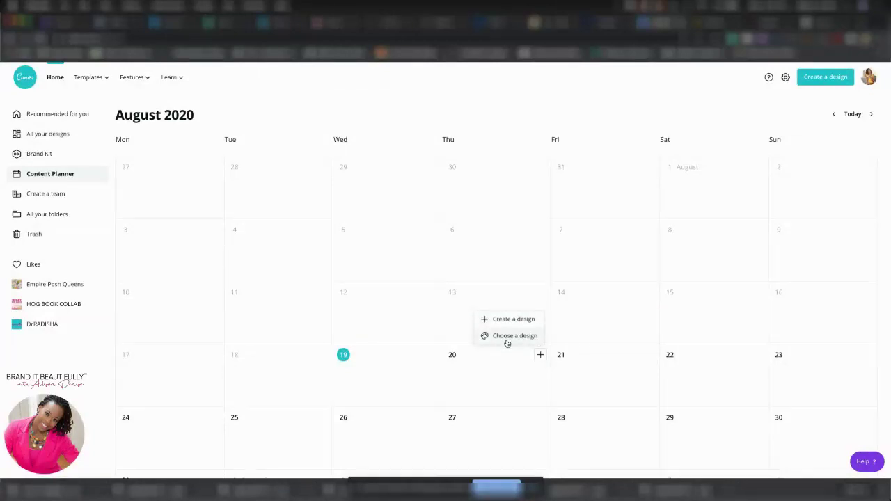
left_click(512, 320)
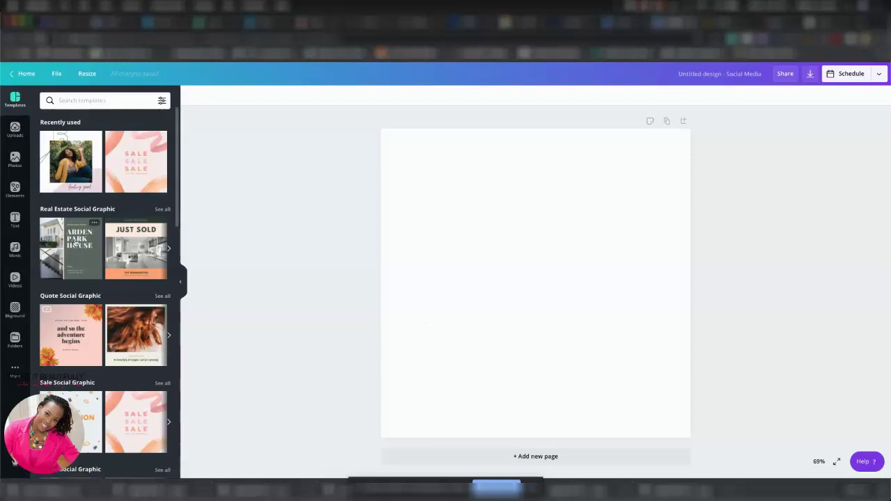
Scroll down through the social media templates listed beside the blank square page
scroll(76, 222, "down", 5)
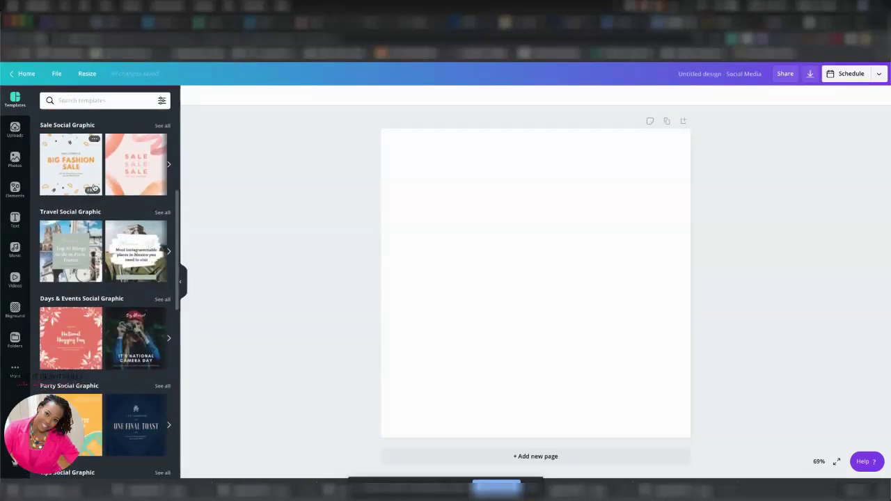
scroll(94, 187, "down", 5)
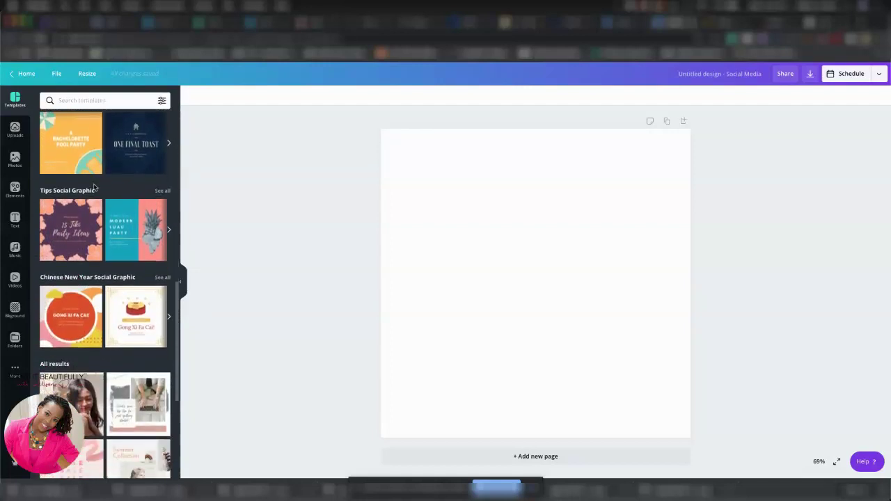
scroll(94, 187, "down", 5)
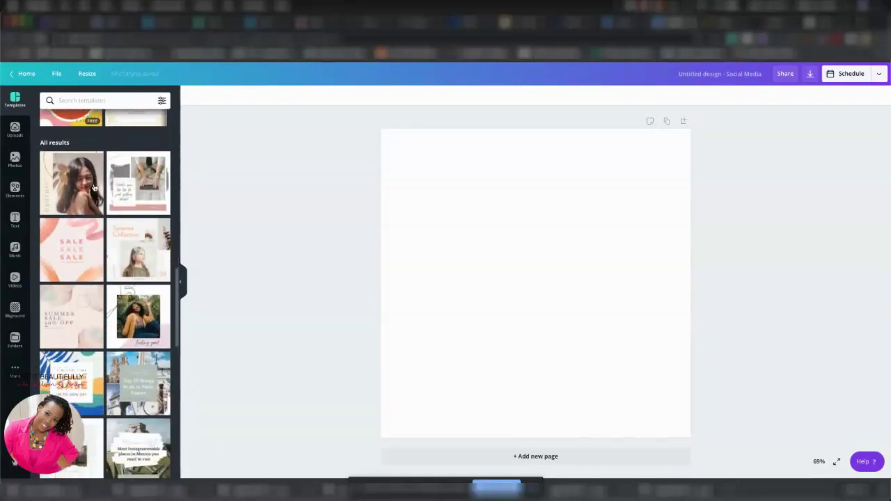
scroll(94, 186, "down", 3)
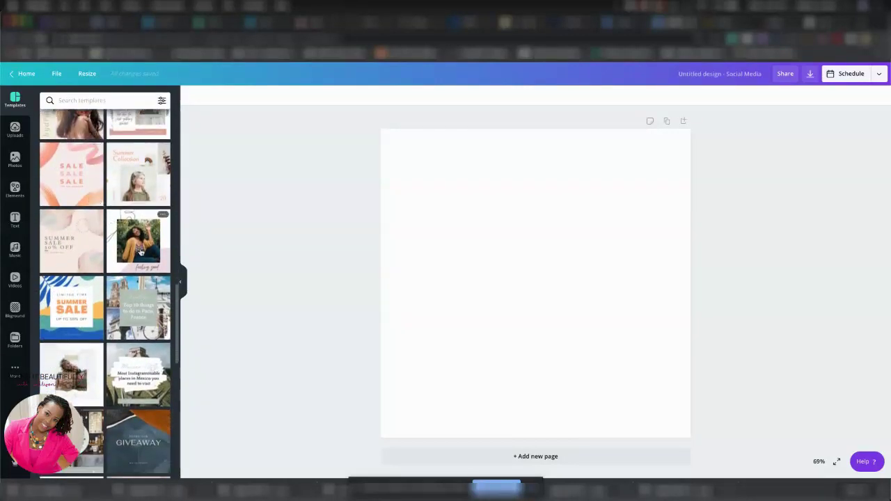
Apply the feeling good template and recolour its textured shape black with hot pink speckles
left_click(140, 252)
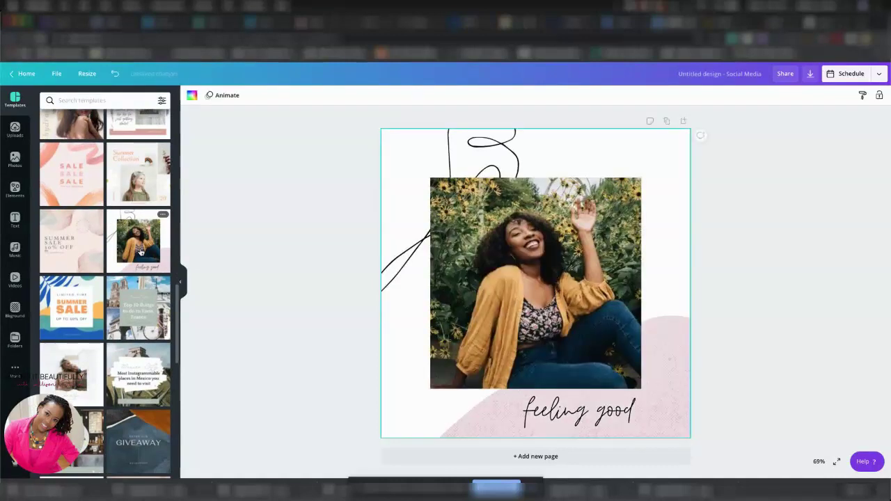
left_click(448, 404)
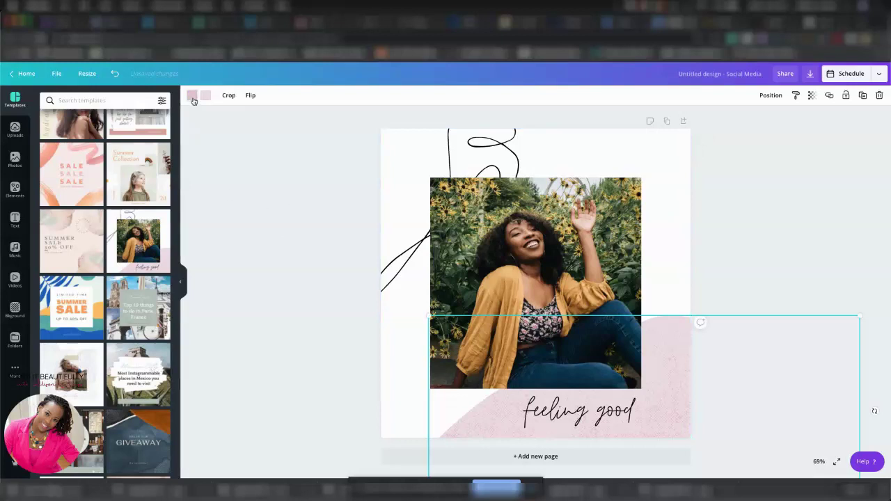
left_click(205, 95)
left_click(49, 179)
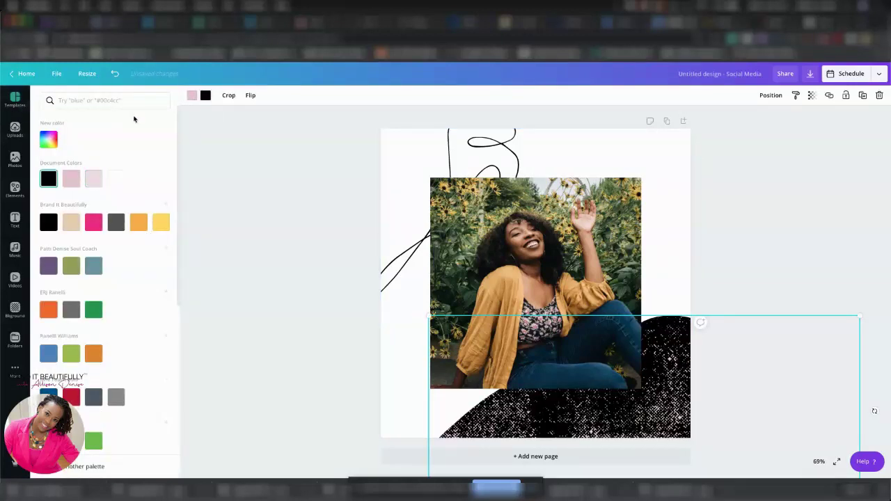
left_click(191, 96)
left_click(93, 224)
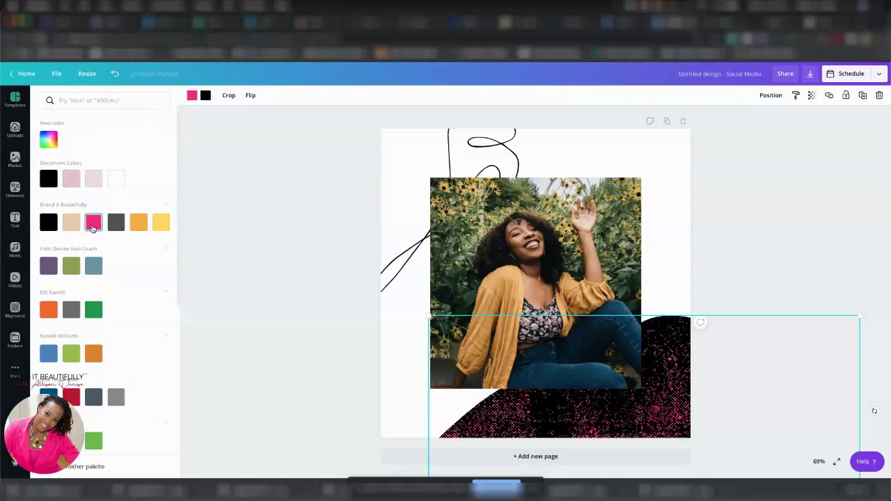
left_click(191, 96)
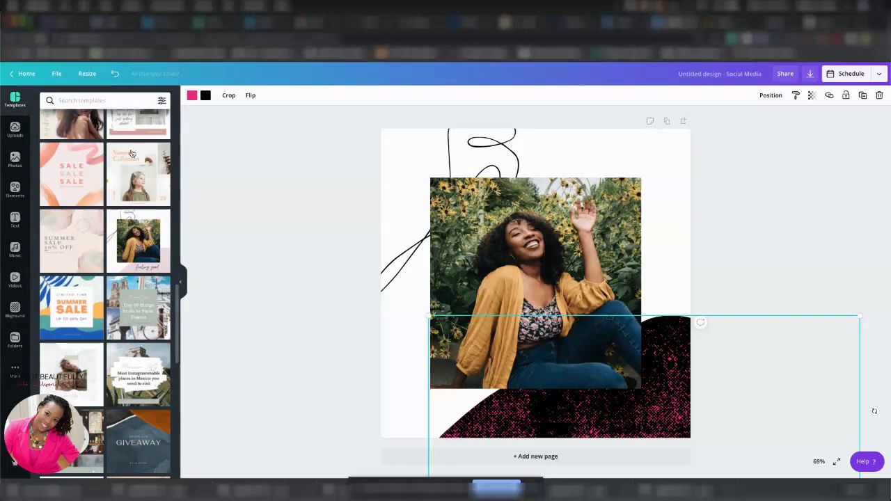
left_click(192, 96)
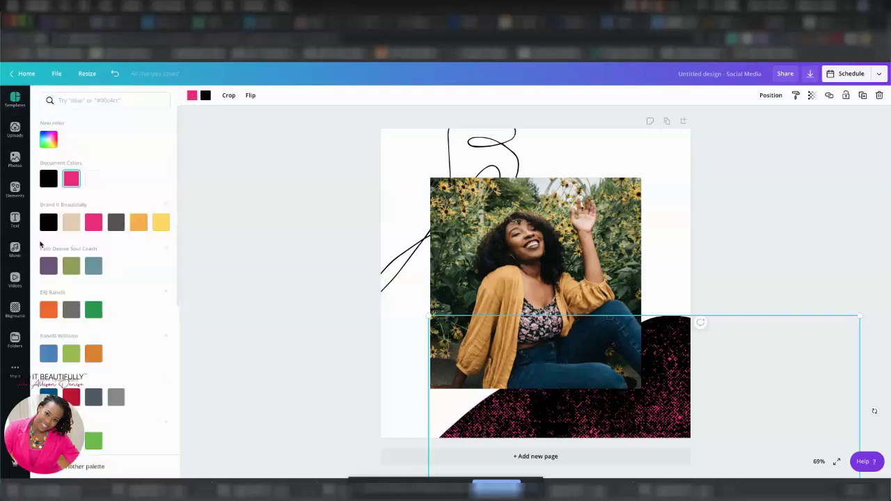
left_click(49, 180)
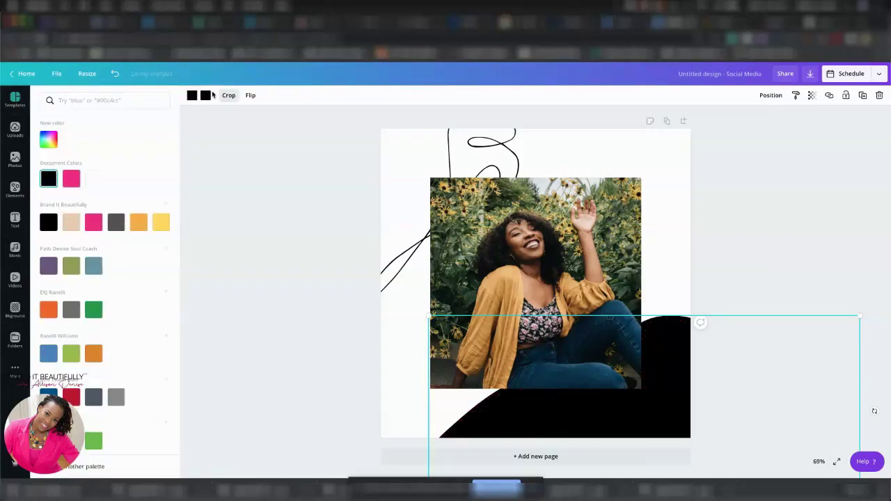
left_click(70, 180)
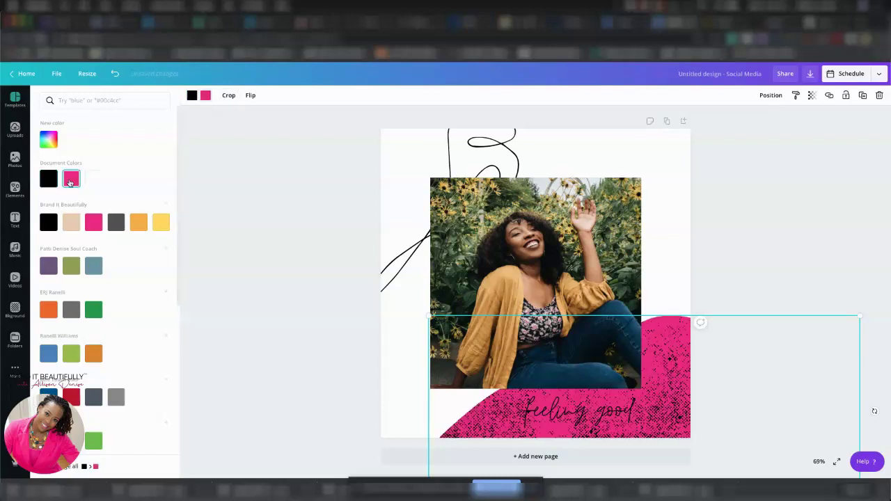
Replace the 'feeling good' script text with 'Every Place'
left_click(321, 295)
left_click(322, 295)
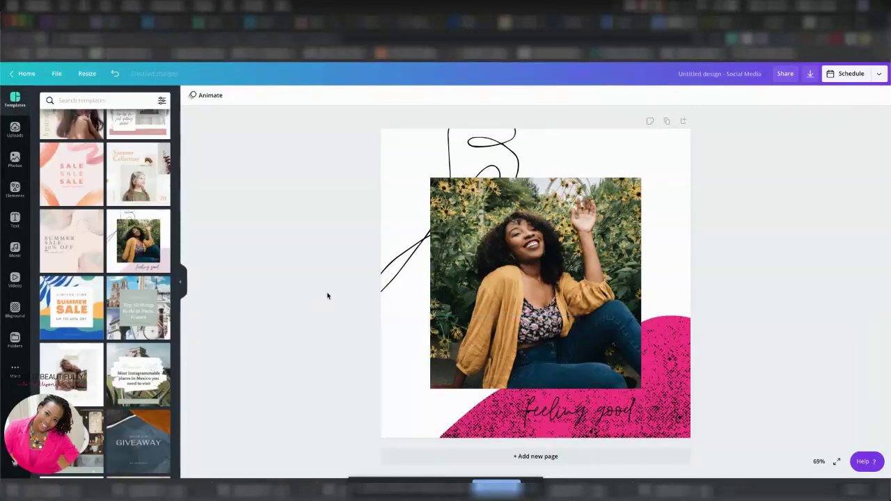
left_click(549, 414)
triple_click(548, 415)
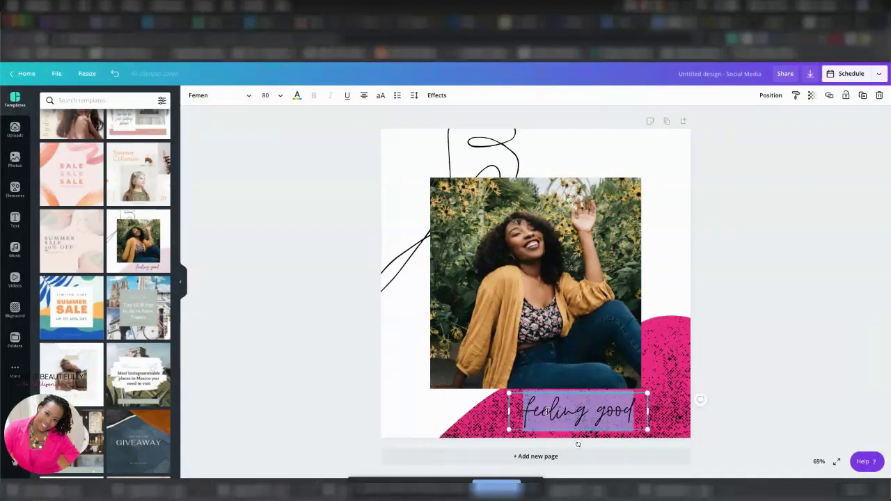
key("BackSpace")
type("Every Place")
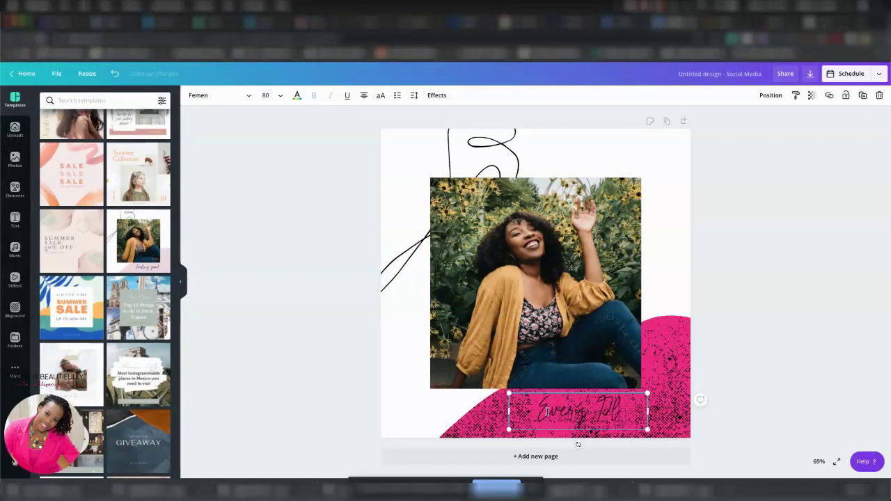
left_click(722, 365)
Style 'Every Place' white, Moontime, size 120, and widen its box to fit one line
left_click(560, 409)
left_click(297, 95)
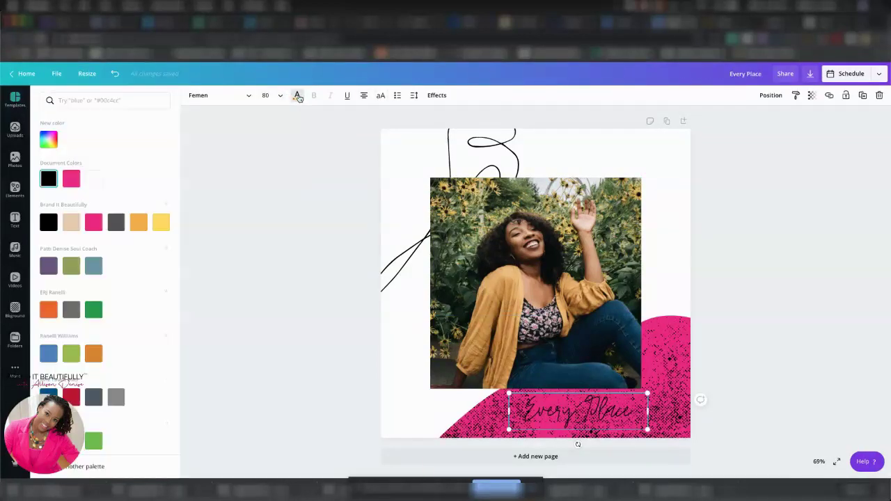
left_click(93, 179)
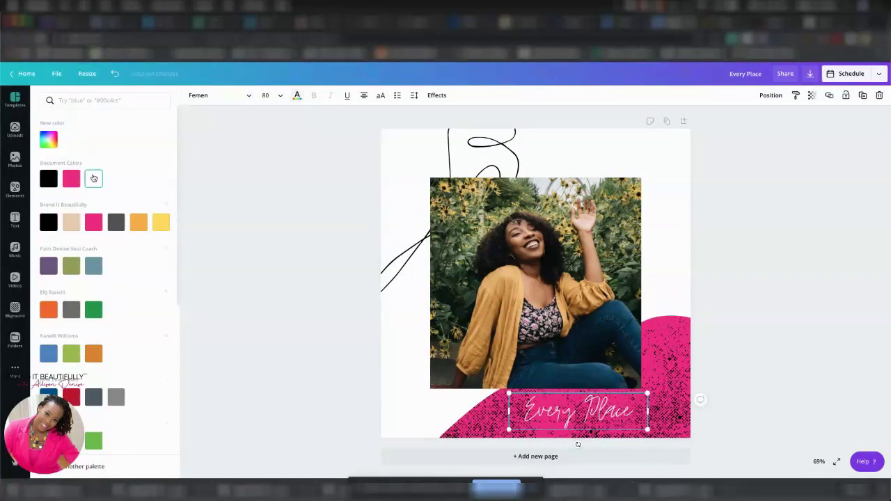
left_click(225, 102)
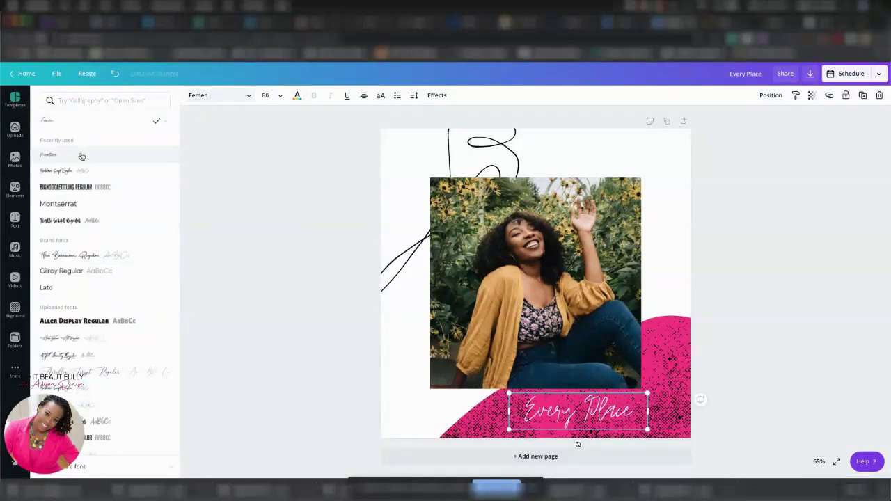
left_click(279, 96)
left_click(281, 328)
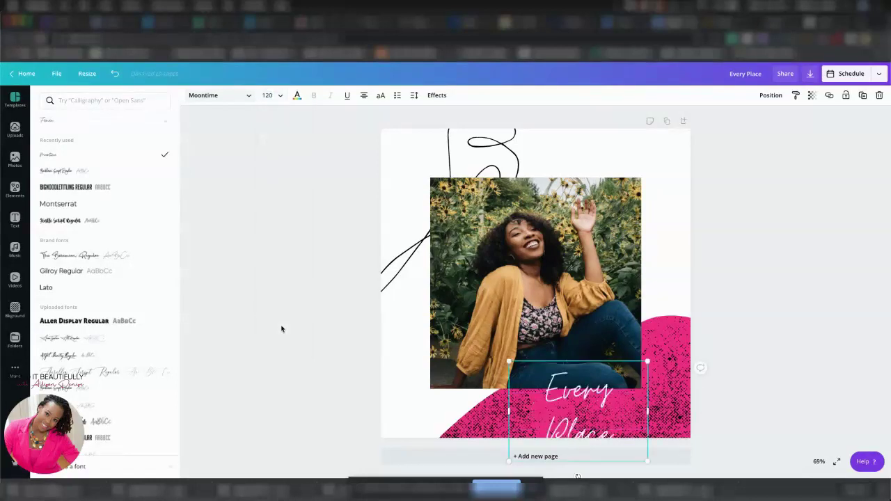
left_click_drag(648, 411, 618, 414)
left_click(752, 337)
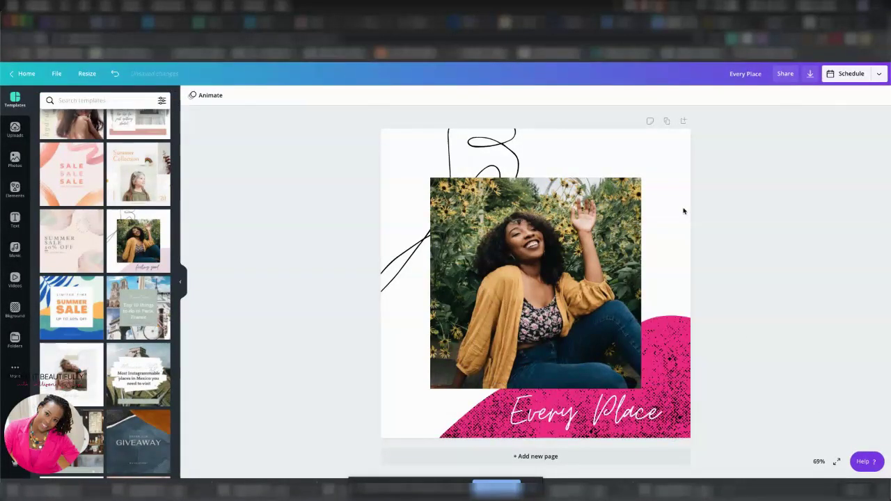
Add a black square and move it up and to the right over the photo
left_click(15, 188)
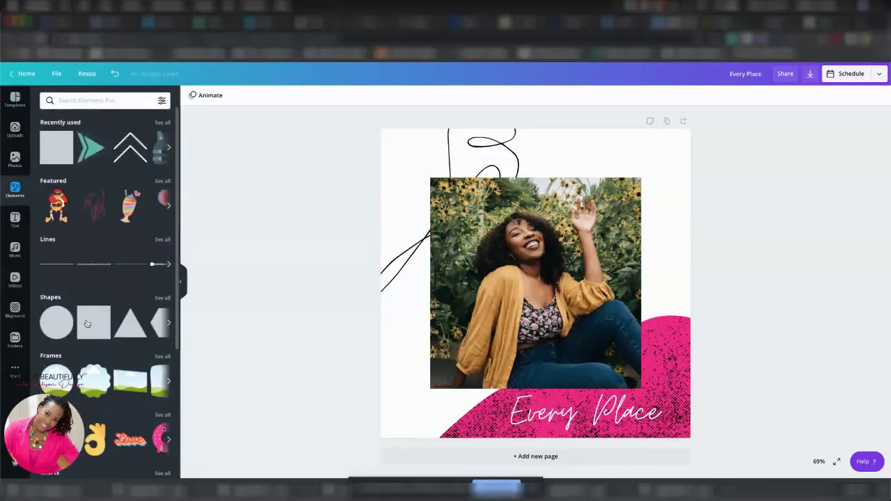
scroll(91, 327, "down", 2)
left_click(93, 278)
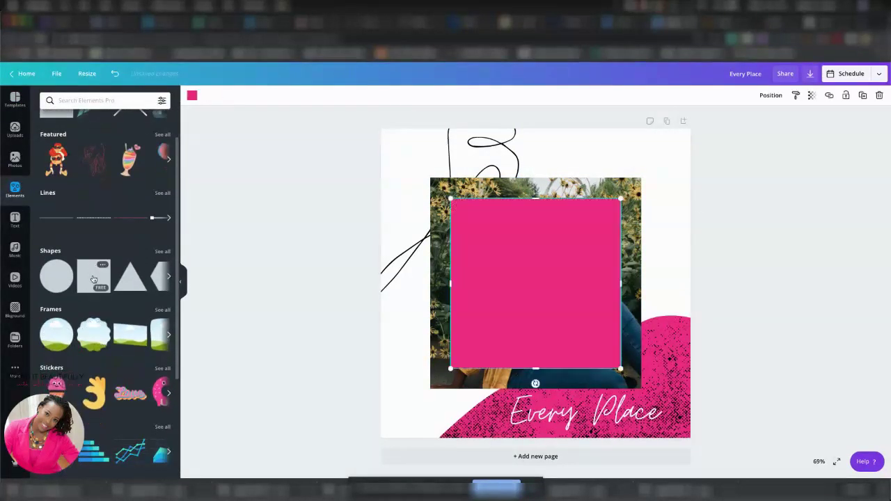
left_click(193, 96)
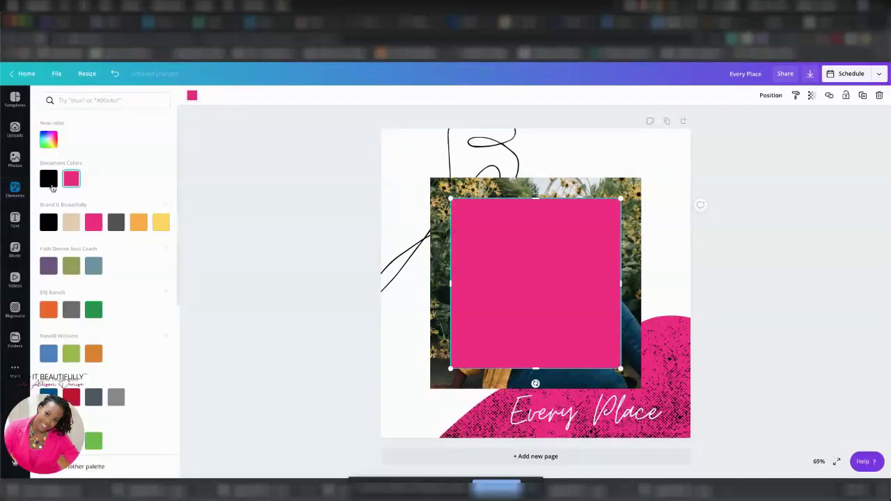
left_click(50, 183)
left_click_drag(469, 308, 499, 280)
Send the black square backward so it sits behind the sunflower photo
left_click(771, 96)
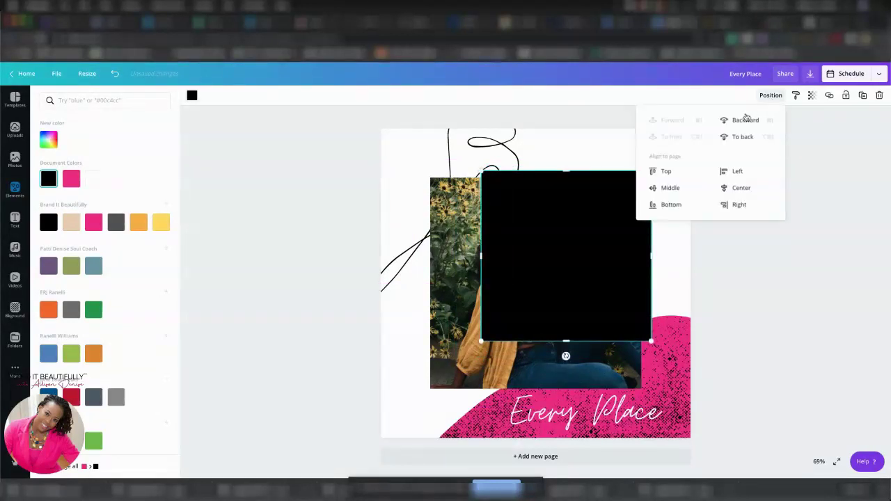
left_click(745, 120)
left_click(619, 120)
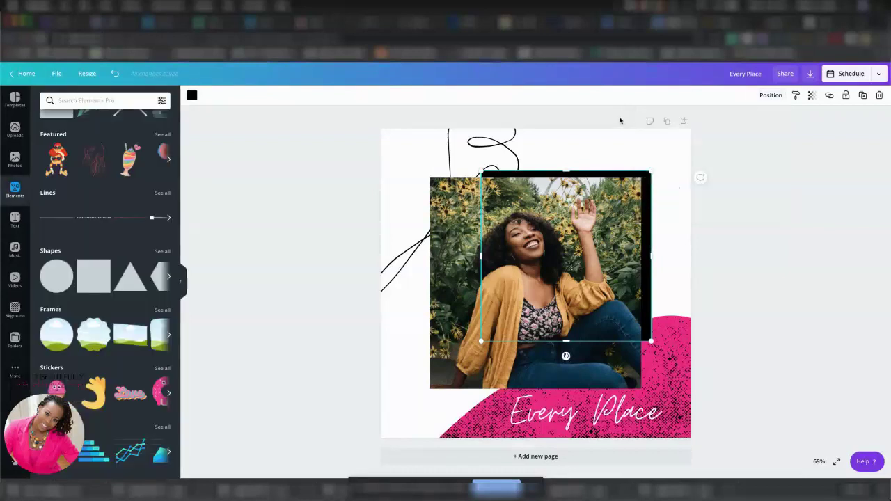
left_click(648, 173)
Replace the sunflower photo in the frame with the uploaded highway clip of a woman
left_click(738, 192)
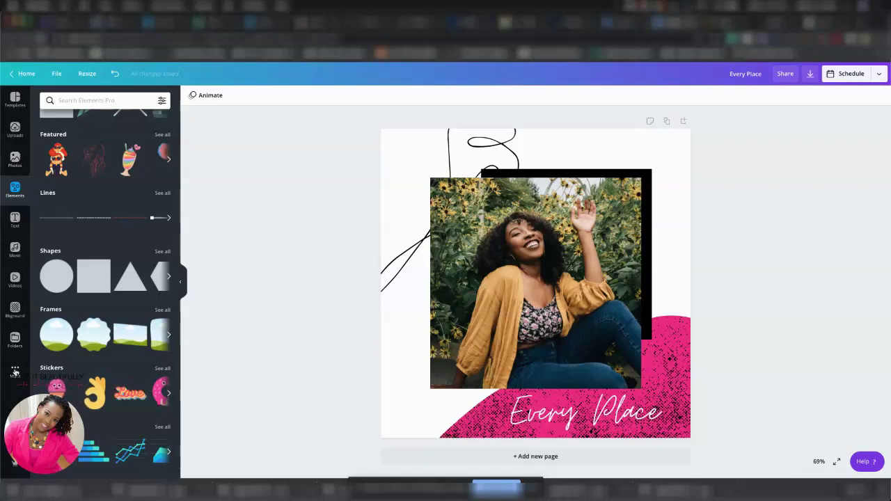
left_click(15, 131)
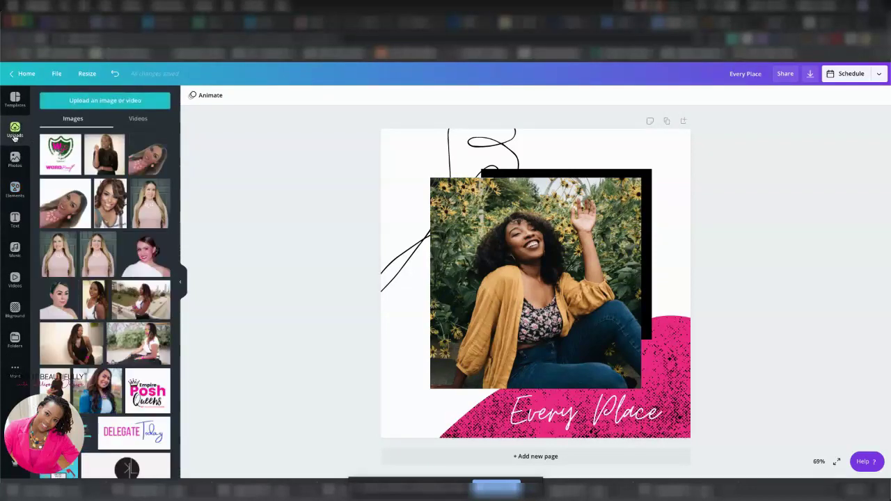
left_click(140, 300)
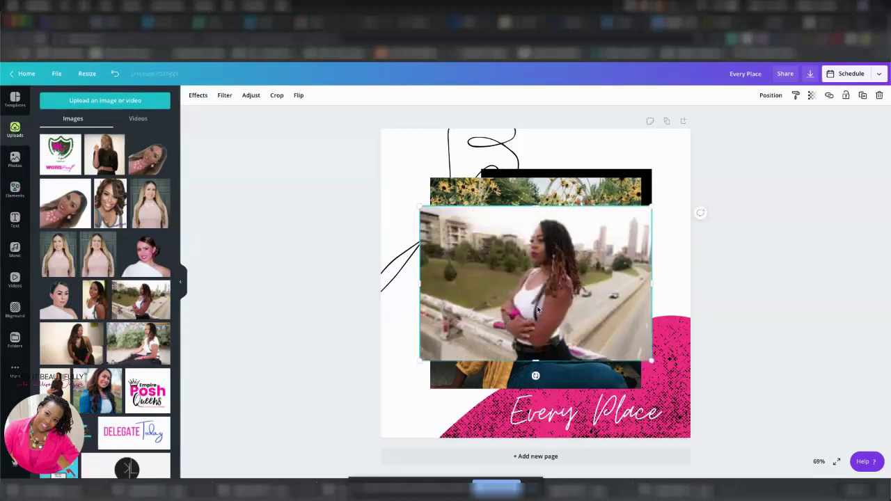
left_click_drag(536, 301, 537, 303)
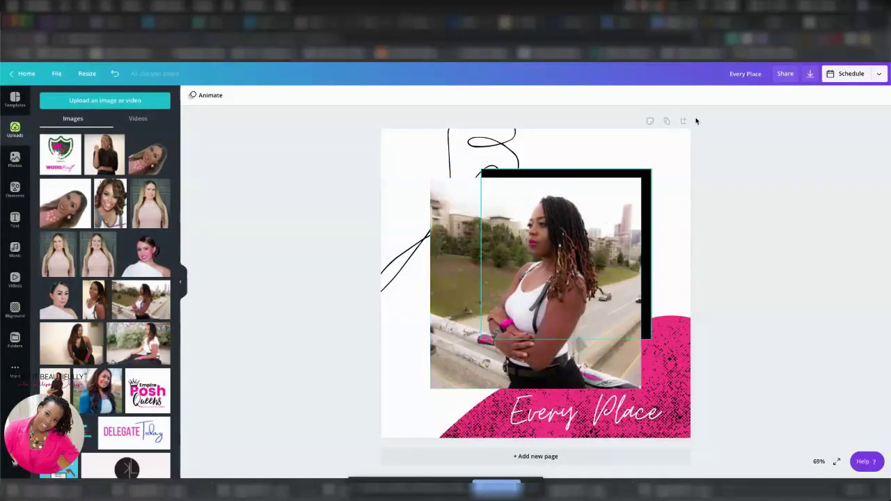
Open scheduling and paste the Deuteronomy 11:24a caption for the post
left_click(846, 74)
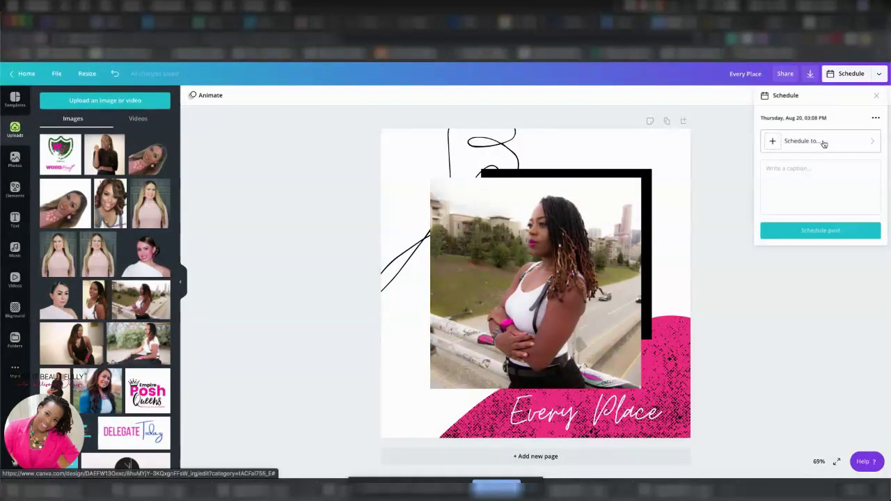
left_click(817, 169)
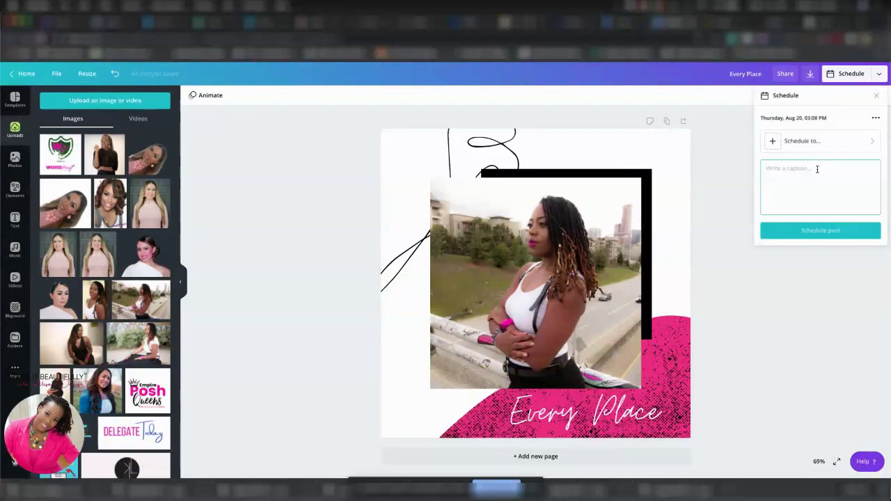
key("ctrl+v")
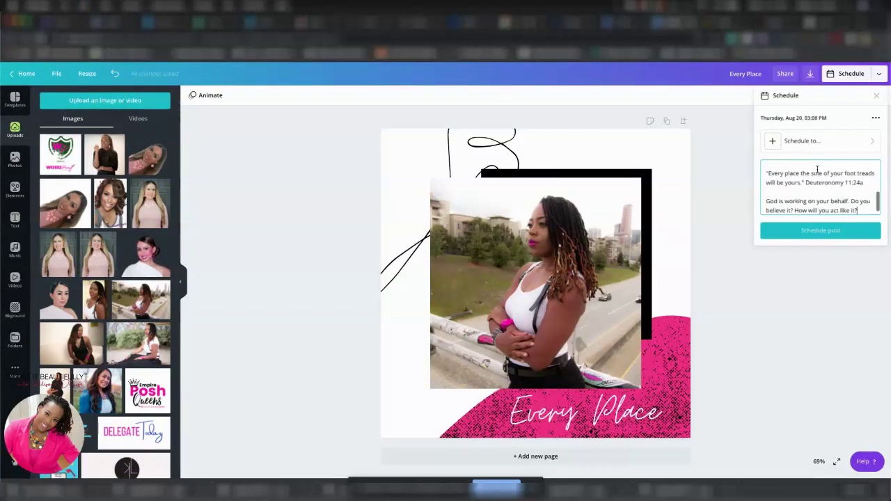
Change the scheduled time to Thursday, Aug 20, 08:08 AM
left_click(877, 119)
left_click(841, 140)
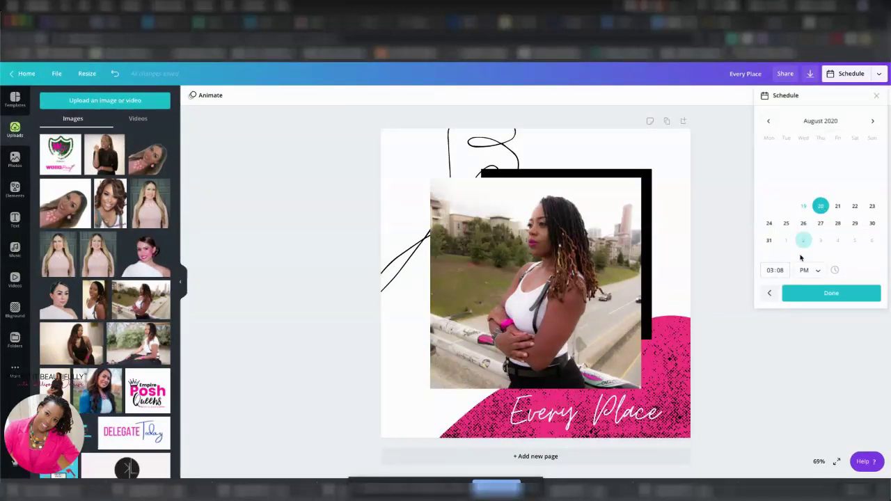
left_click(771, 273)
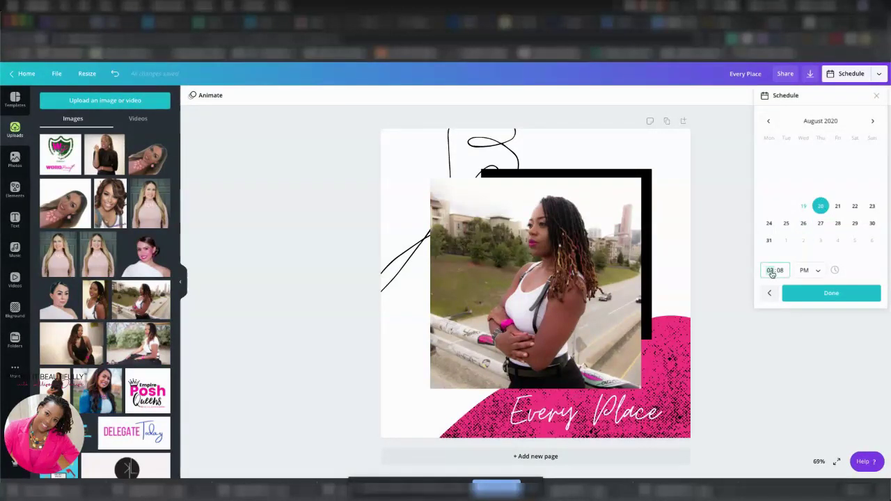
type("8")
type("9")
left_click(807, 271)
left_click(807, 255)
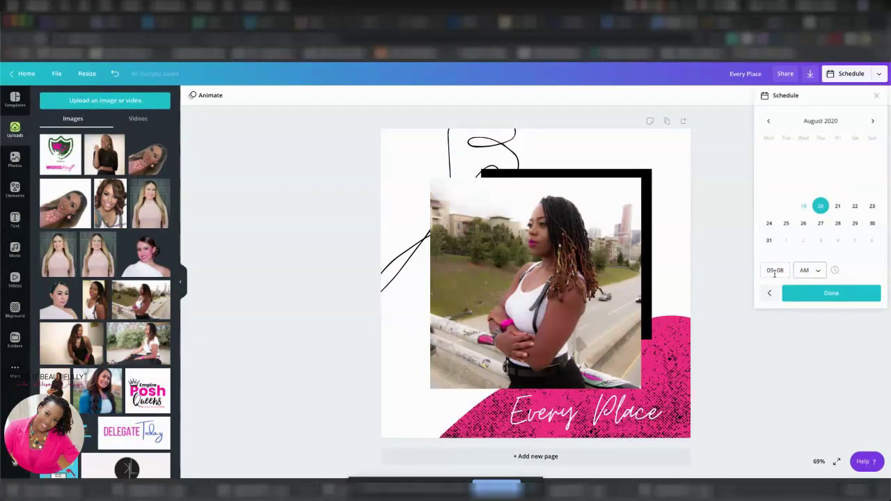
left_click(770, 273)
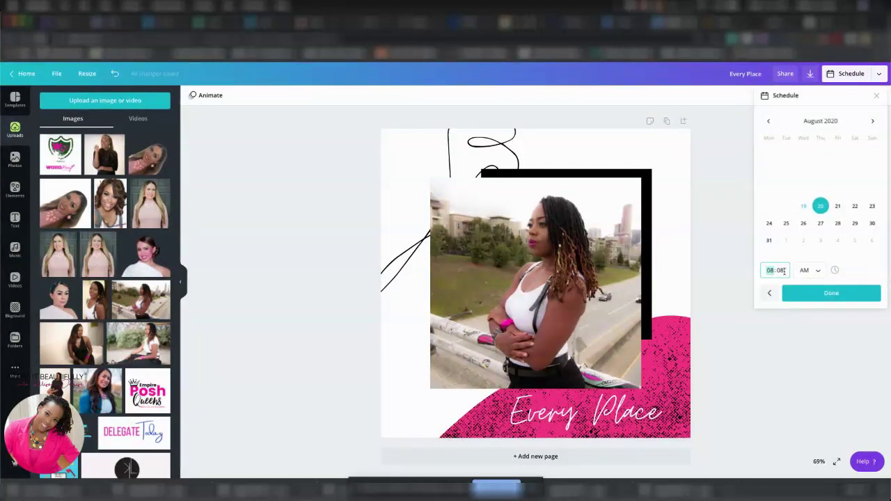
left_click(824, 294)
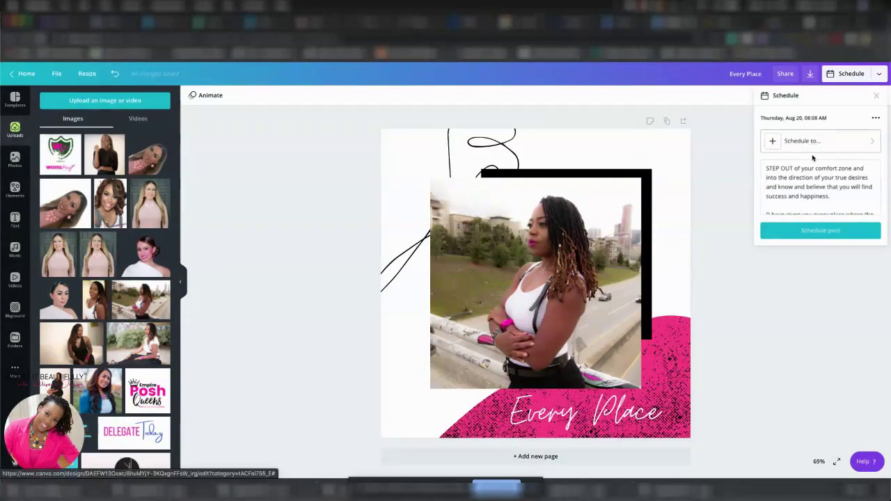
Add a new line to the caption, choose Facebook Page, and begin connecting Facebook
scroll(813, 182, "down", 5)
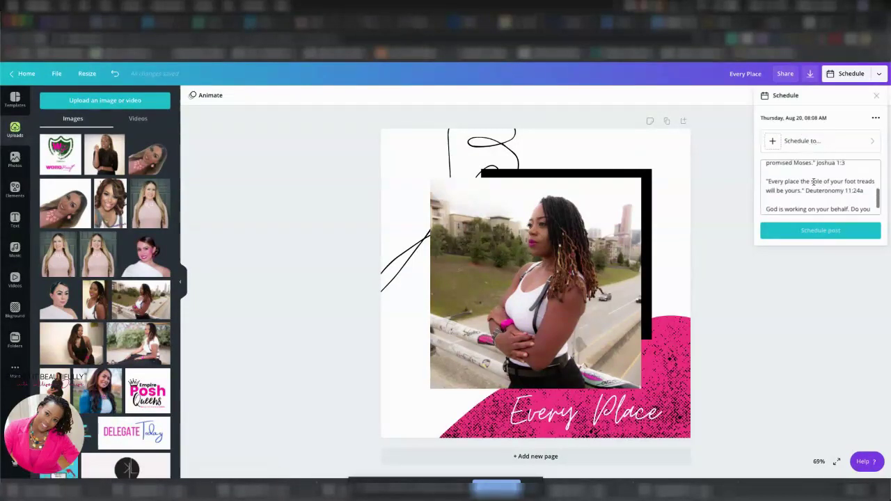
left_click(859, 208)
key("Return")
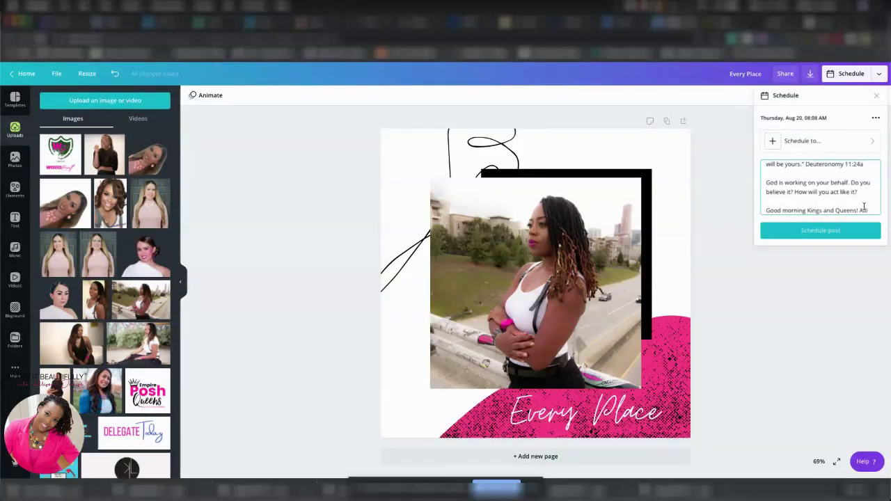
left_click(800, 144)
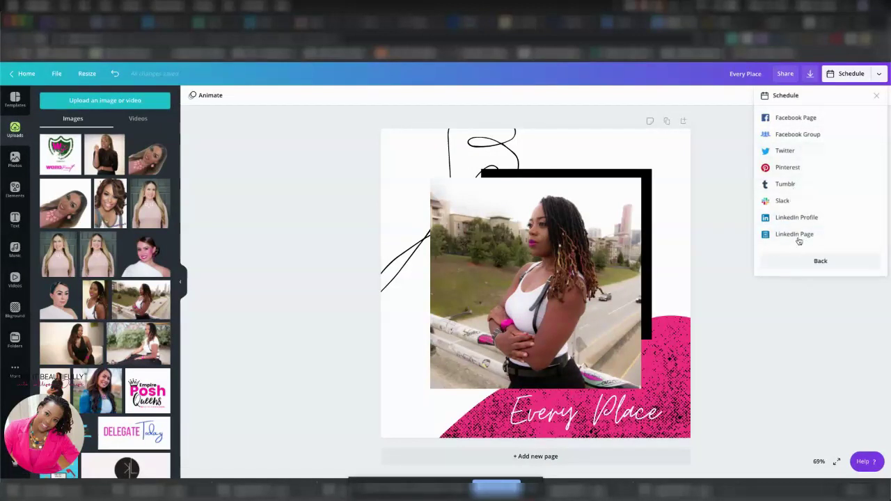
left_click(797, 120)
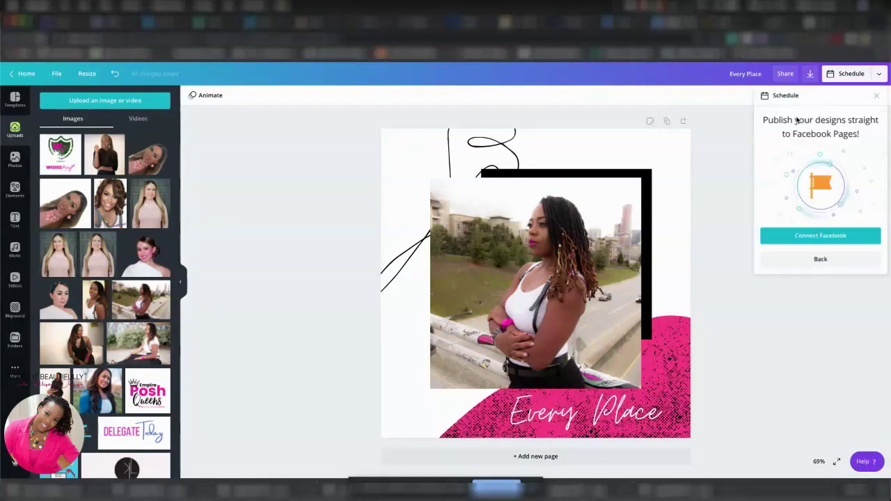
left_click(843, 238)
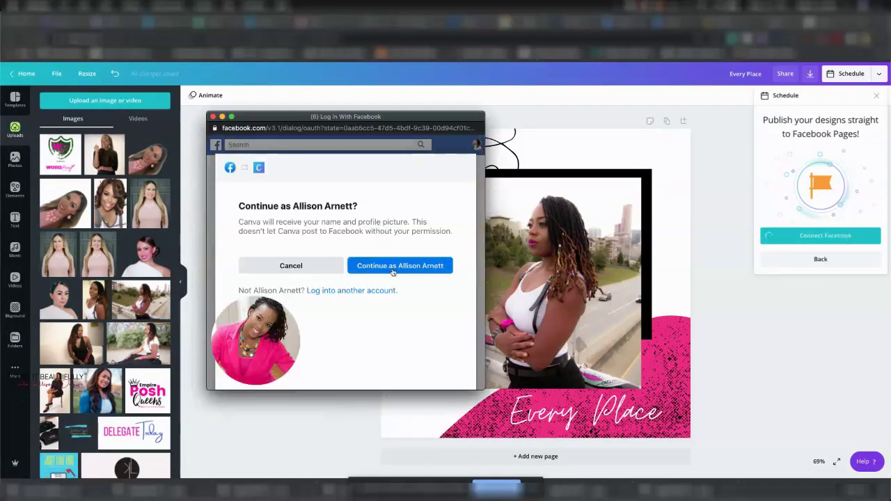
Continue with the logged-in Facebook account and select the Facebook Page to use with Canva
left_click(436, 268)
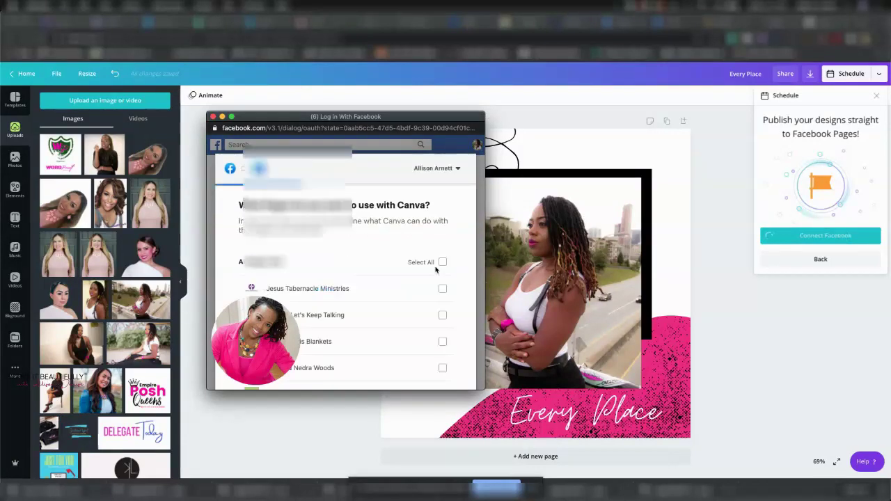
scroll(436, 270, "down", 10)
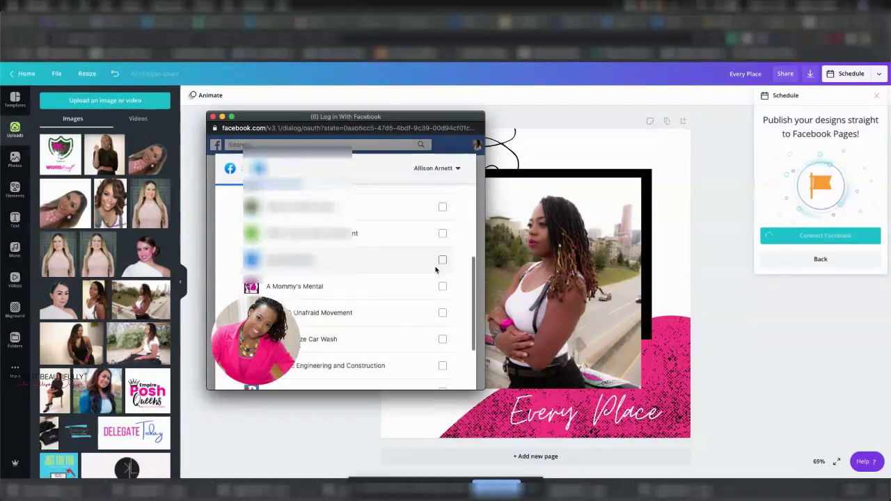
scroll(435, 270, "down", 3)
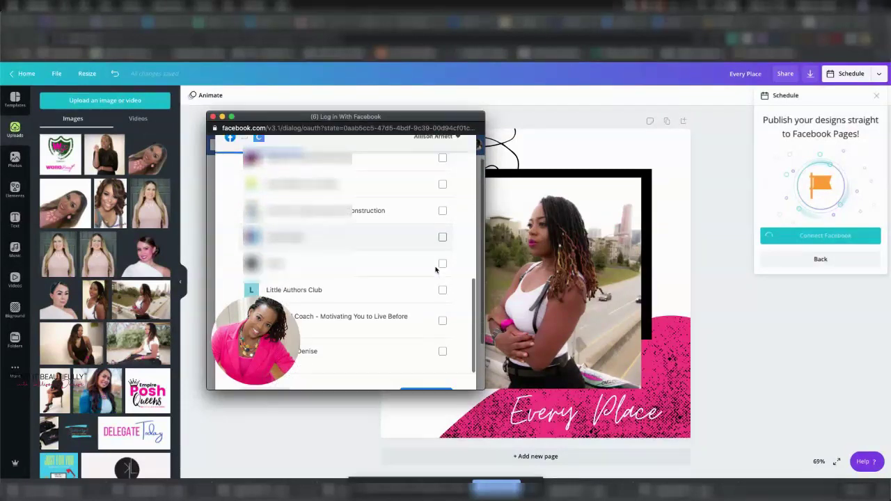
scroll(435, 269, "down", 2)
left_click(442, 291)
left_click(437, 339)
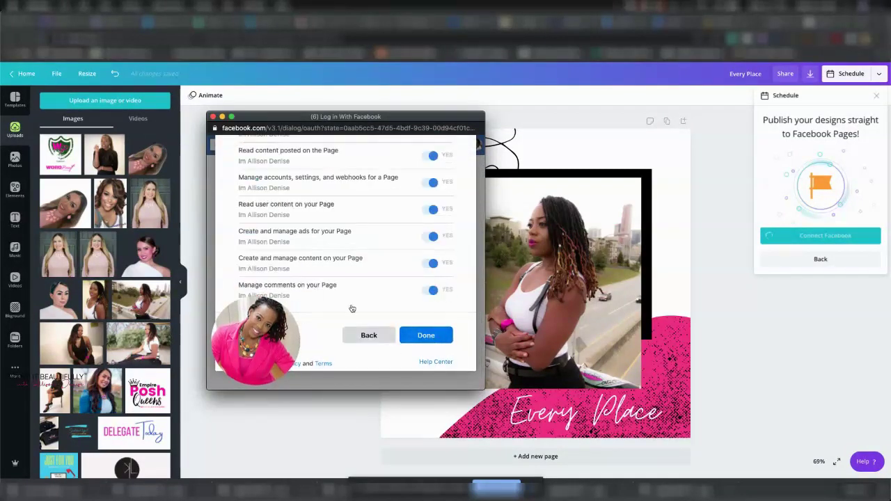
Accept the requested permissions and confirm linking Canva to Facebook
scroll(349, 198, "up", 2)
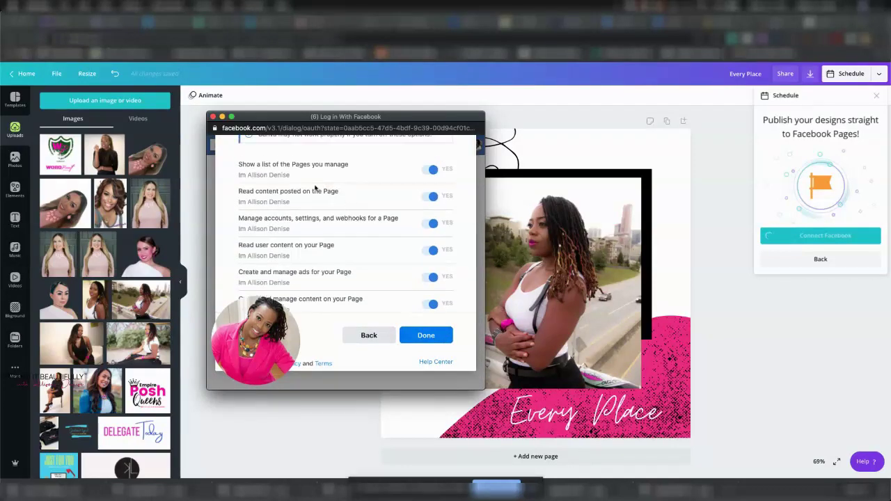
scroll(314, 190, "up", 3)
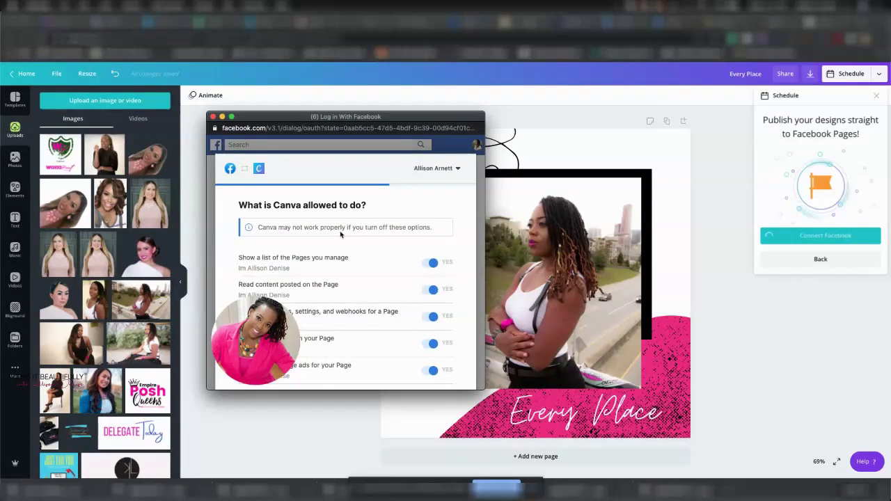
scroll(378, 241, "down", 2)
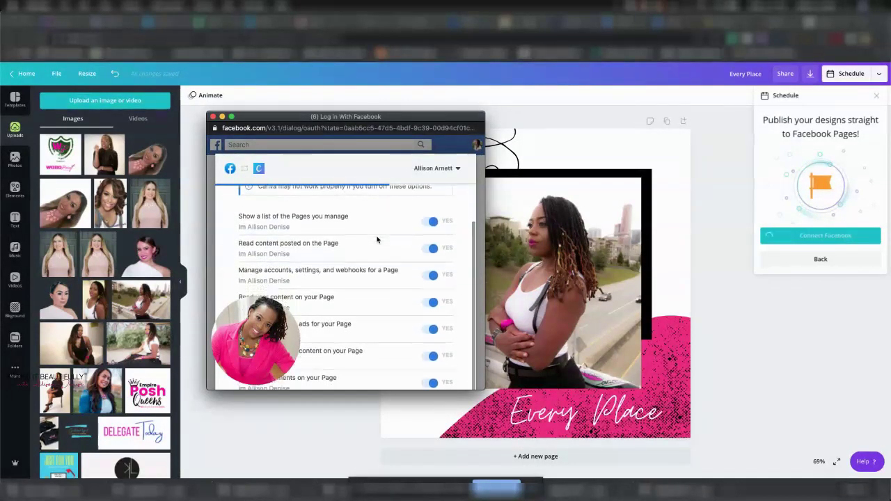
scroll(377, 240, "down", 5)
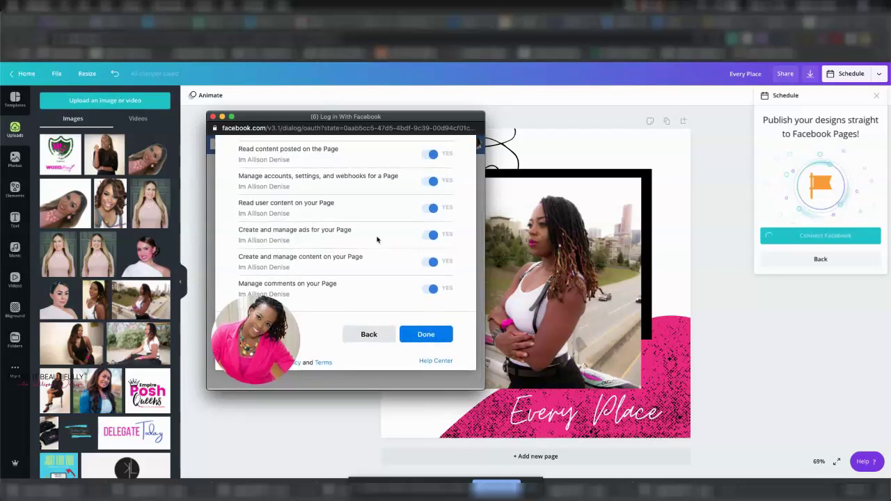
left_click(432, 341)
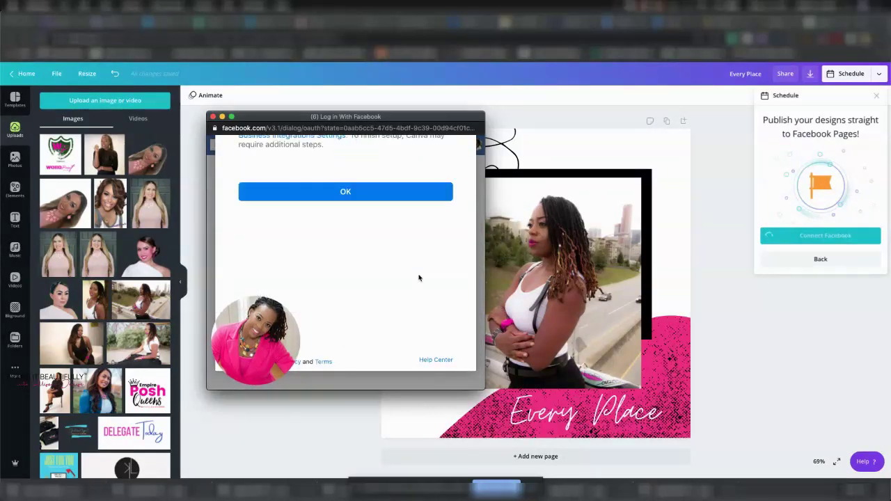
scroll(417, 277, "up", 3)
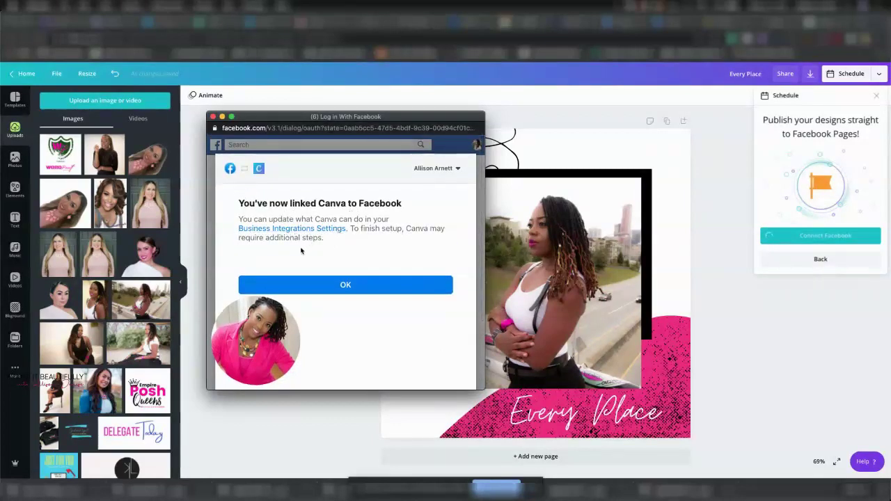
left_click(346, 286)
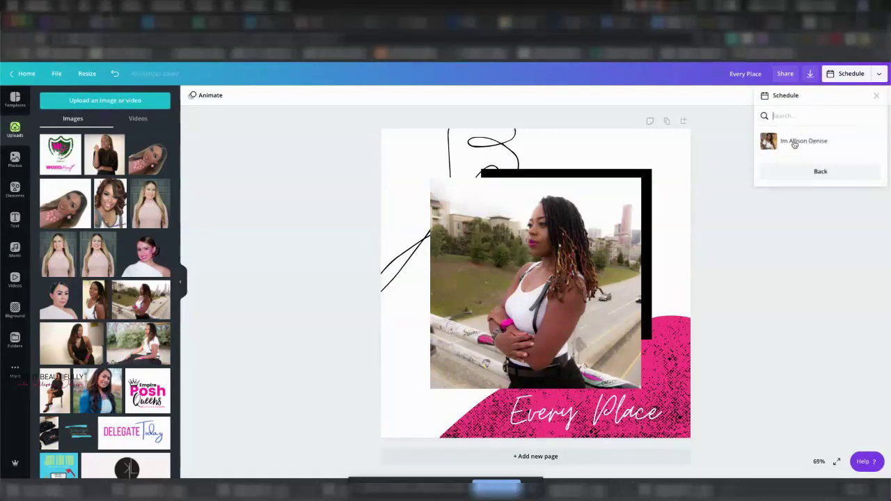
Schedule the captioned post to the Facebook Page for Thursday, Aug 20 at 08:08 AM
left_click(795, 145)
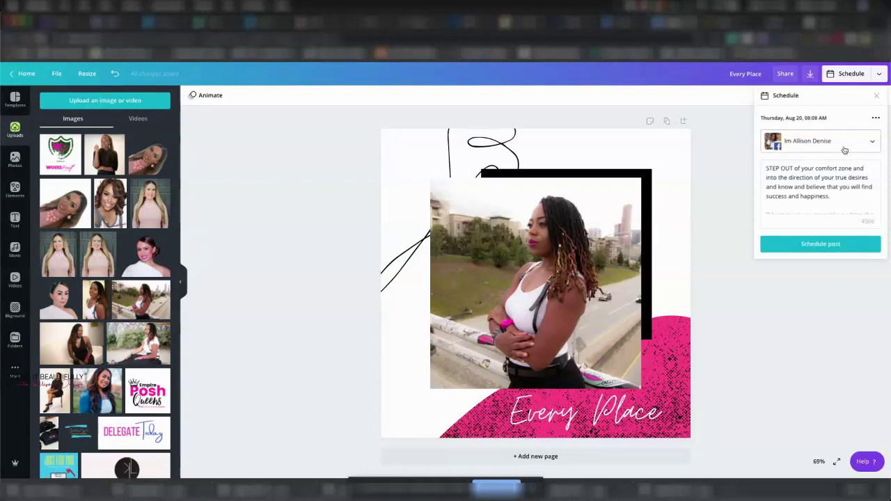
scroll(838, 192, "down", 5)
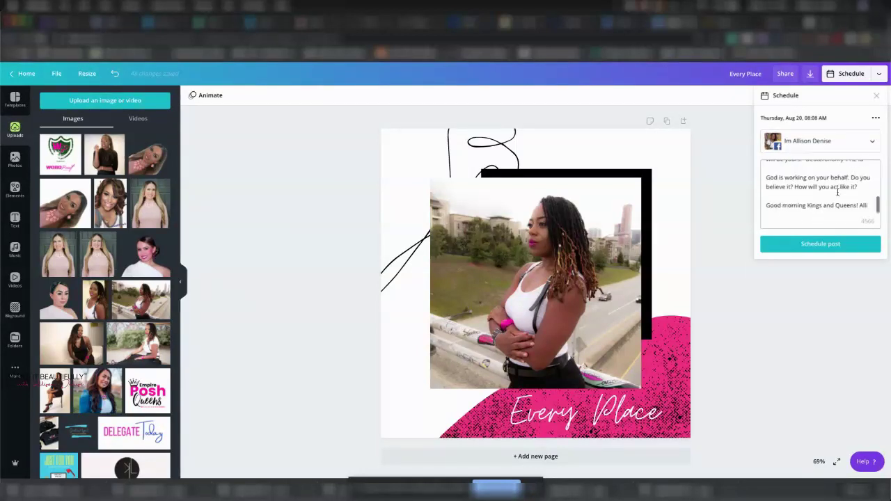
left_click(823, 245)
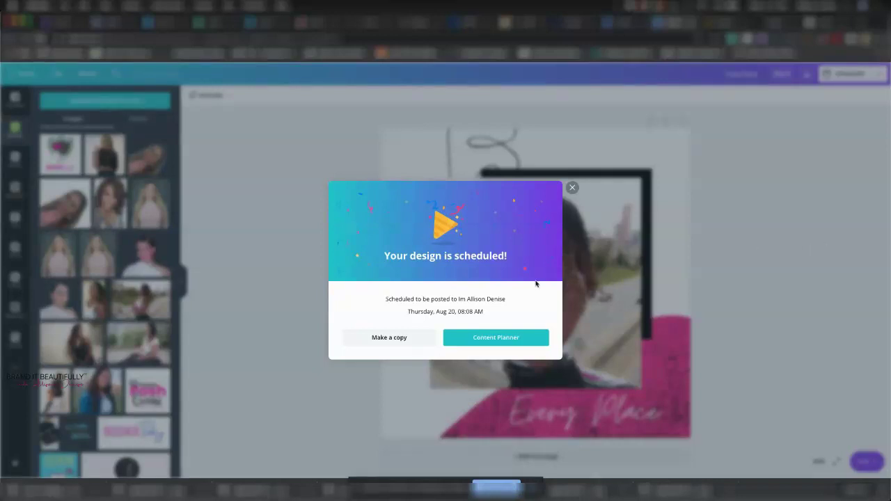
left_click(506, 338)
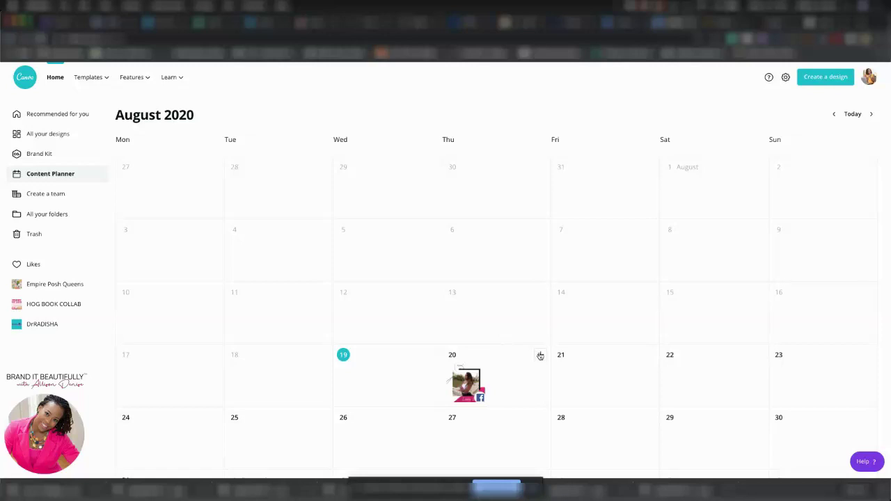
Add the unscheduled Every Place design as a second post on Thursday, 20 August
left_click(540, 356)
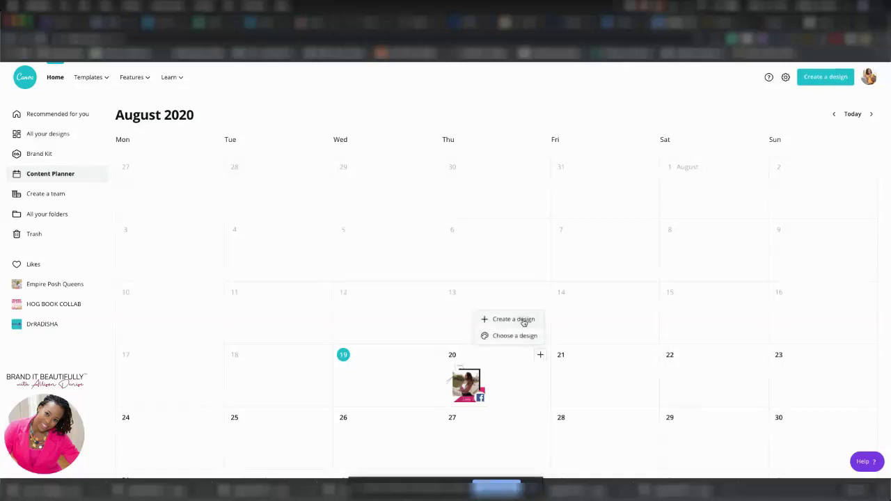
left_click(514, 337)
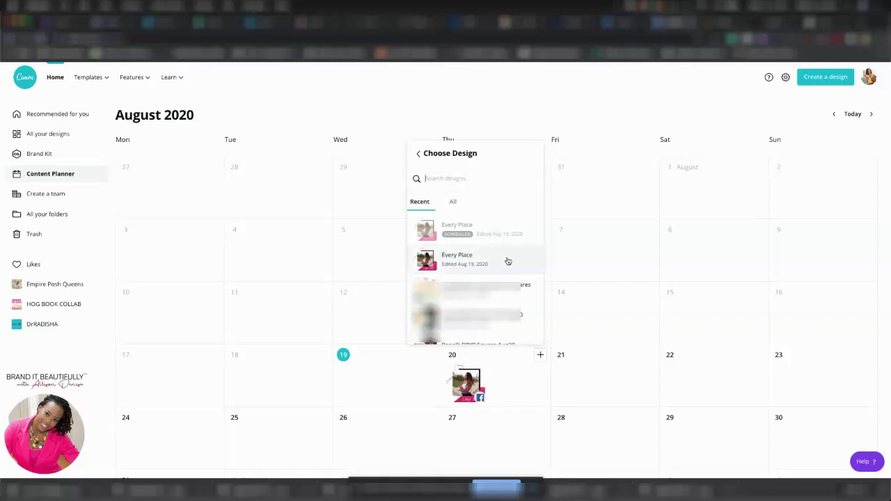
left_click(508, 261)
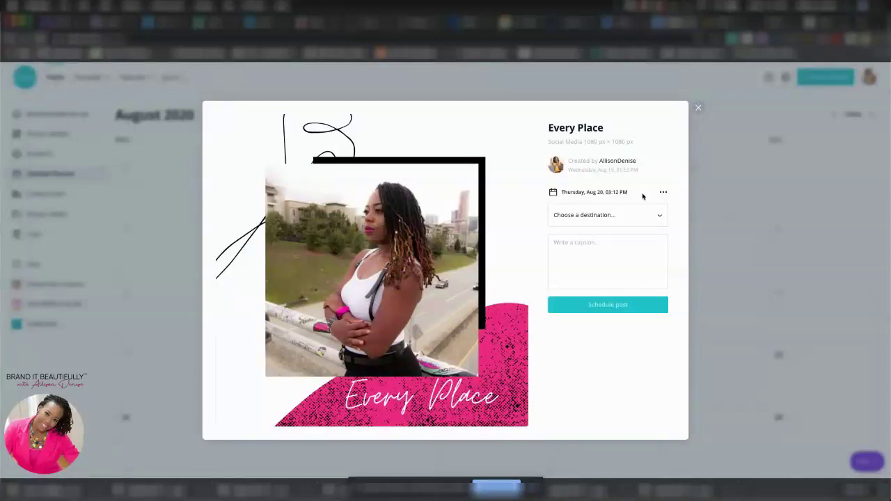
Paste the Deuteronomy 11:24a caption and add a 'Good morning Queens!' greeting line below it
left_click(594, 217)
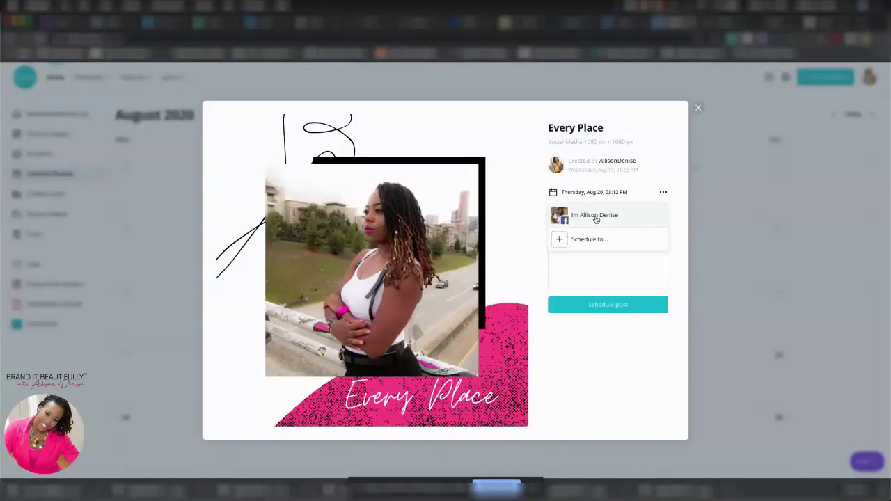
left_click(593, 263)
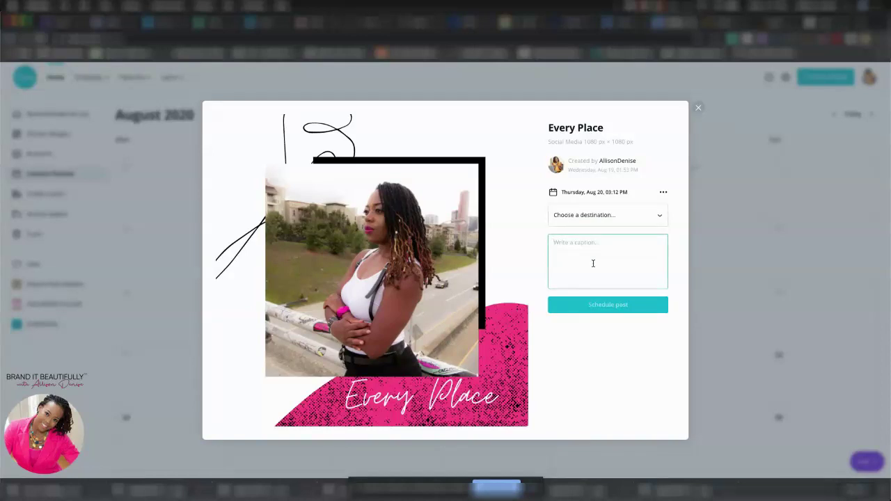
type("\"Every place the sole of your foot treads will be yours.\" Deuteronomy 11:24a  God is working on your behalf. Do you believe it? How will you act like it?")
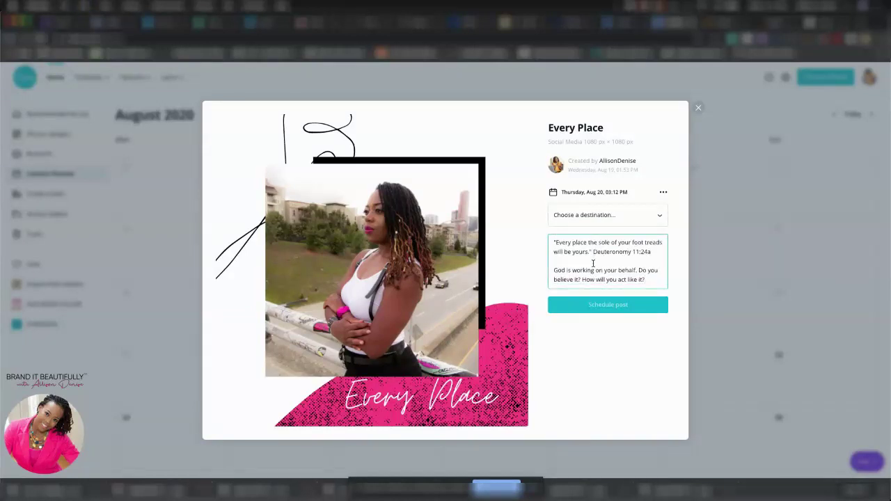
key("Return")
key("Return")
type("Good morning Queens! <3 Alli")
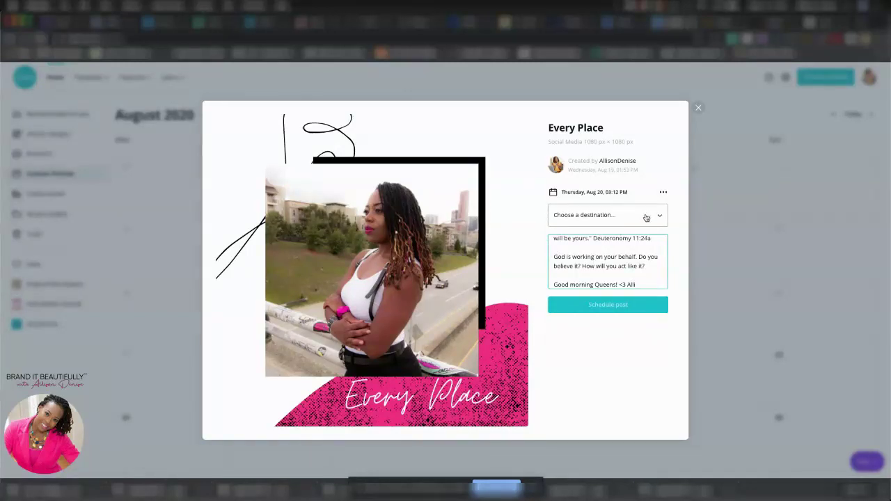
left_click(646, 217)
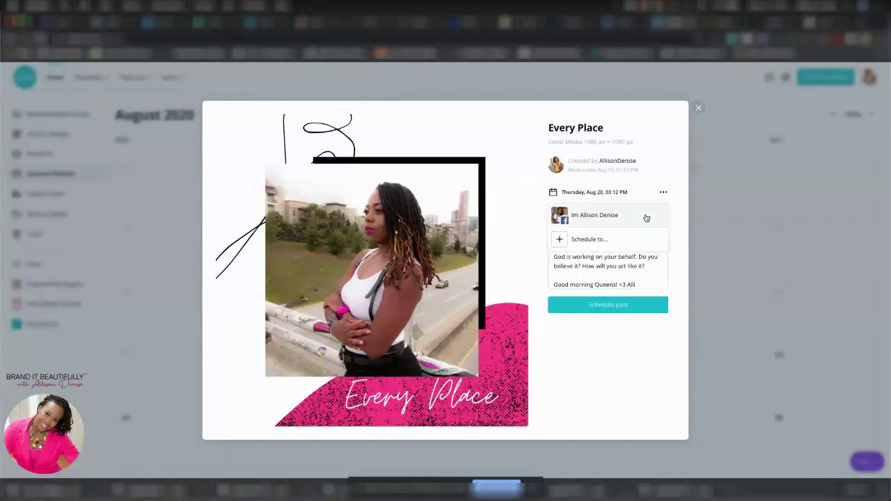
Add a Facebook Group destination and connect Canva to Facebook with permission to post to groups
left_click(602, 240)
left_click(604, 208)
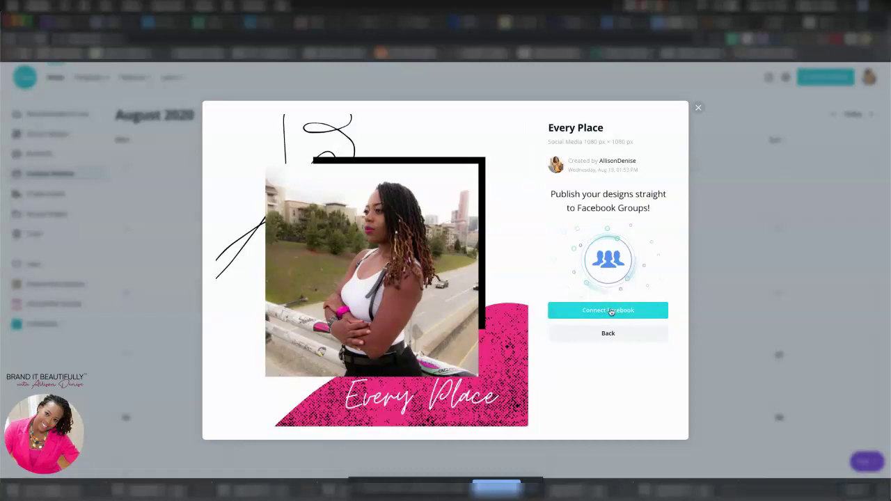
left_click(610, 311)
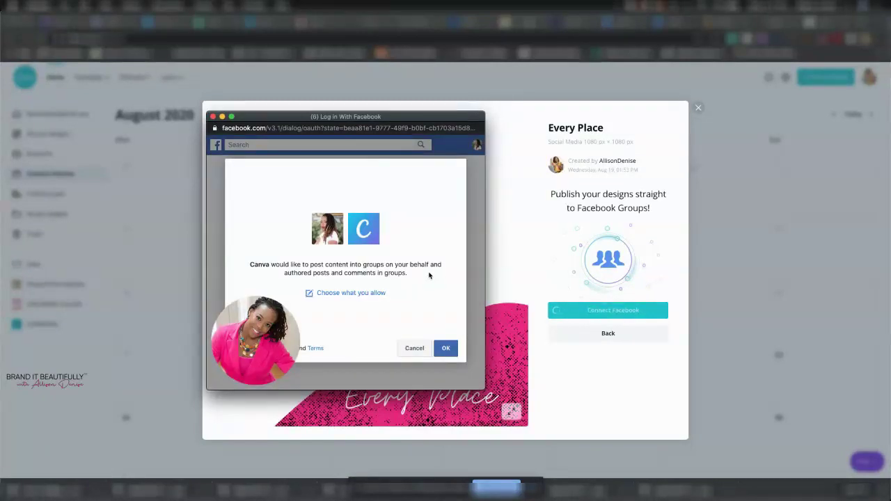
left_click(448, 349)
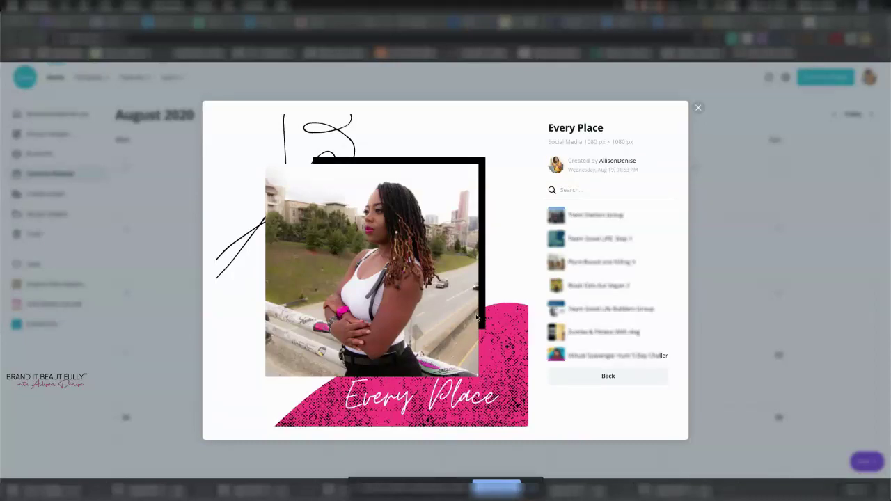
Search 'inner' and select the Inner Creators Collective group, following the prompt to add Canva's app
left_click(595, 197)
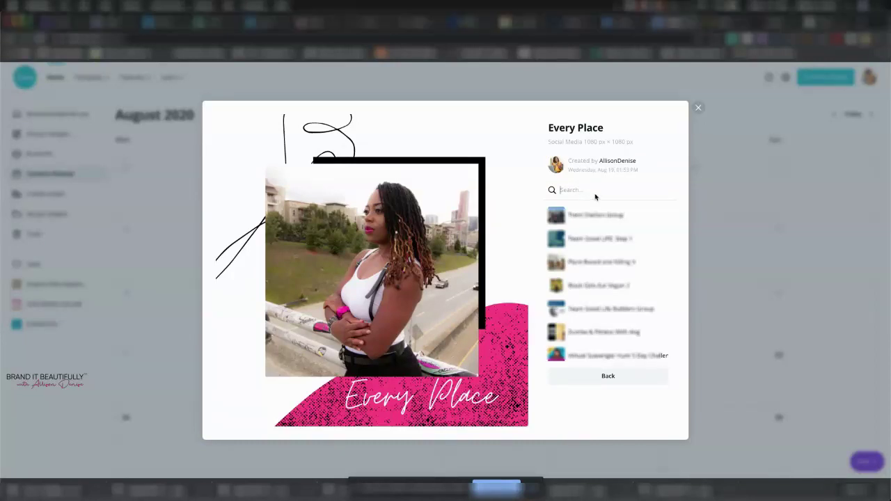
type("inner")
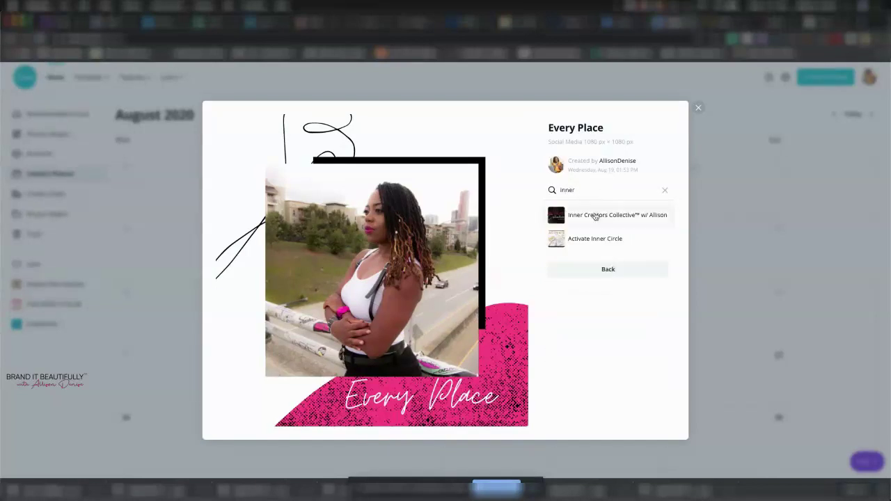
left_click(596, 215)
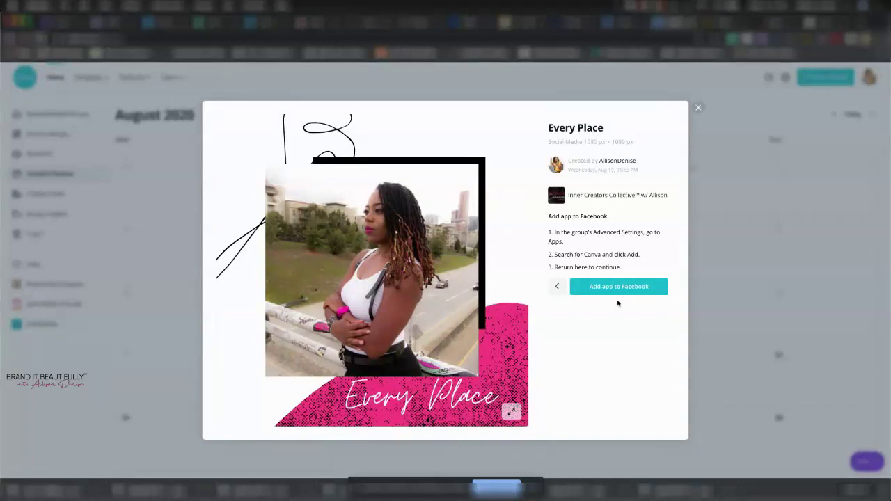
left_click(613, 288)
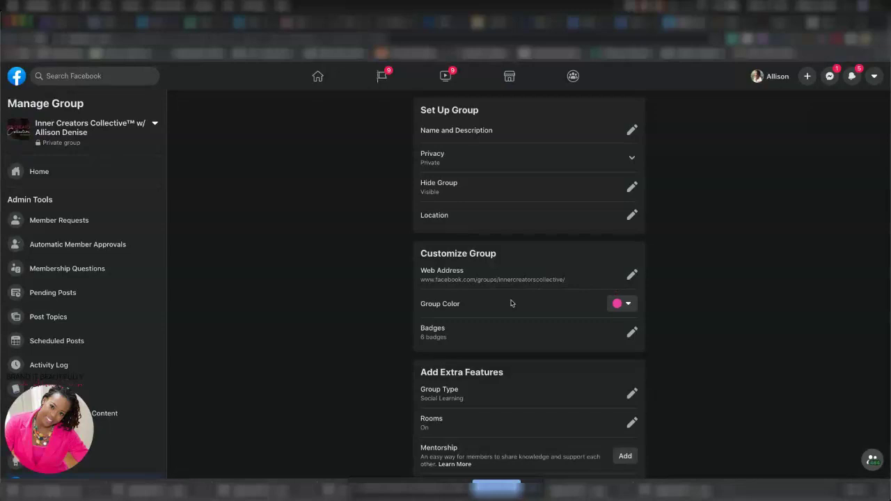
Open the Facebook group's app settings and browse apps to add
scroll(511, 304, "down", 4)
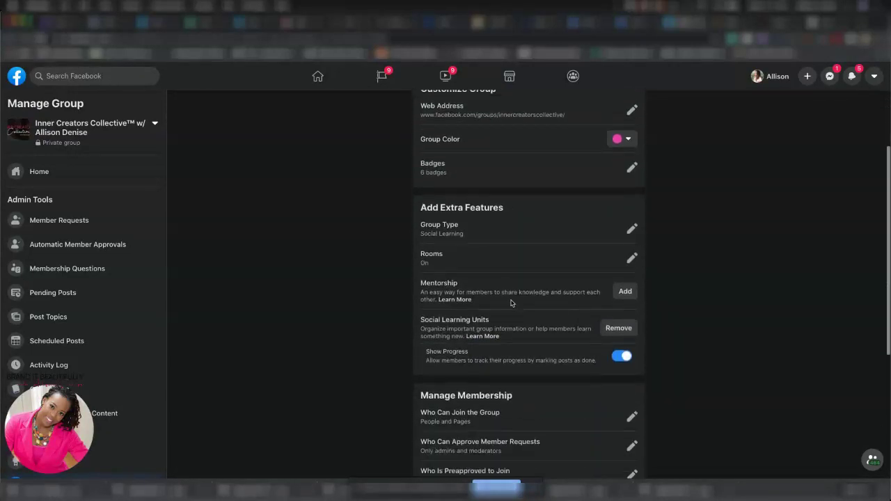
scroll(511, 304, "down", 3)
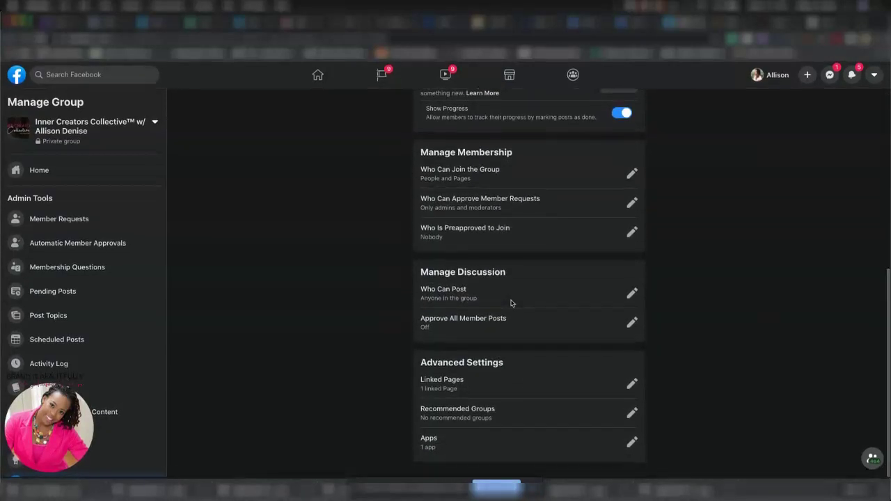
left_click(631, 444)
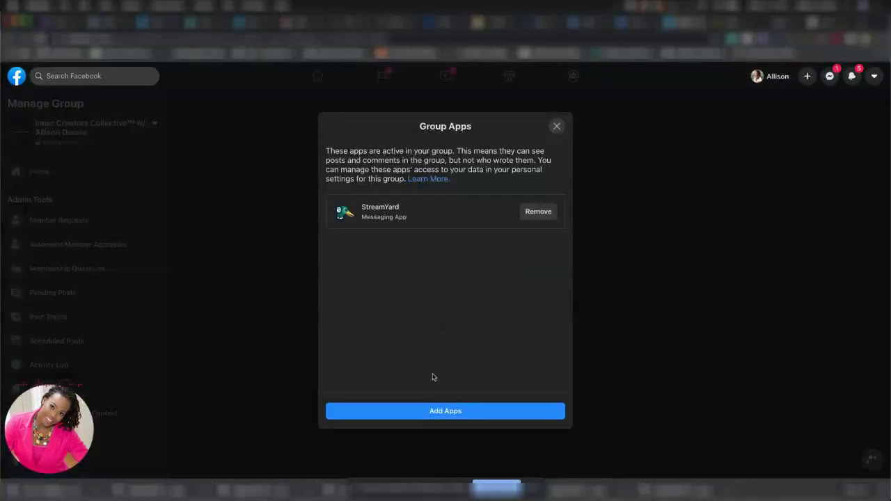
left_click(439, 411)
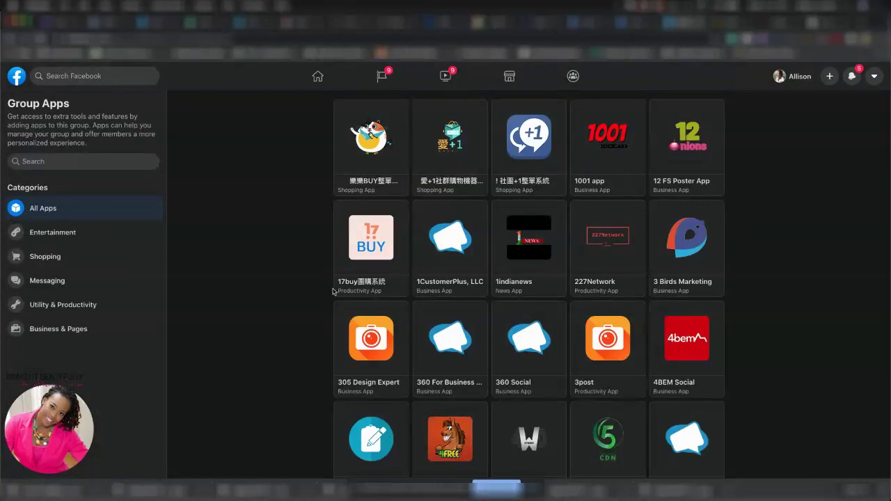
Search 'ca', add the Canva app to the group, and review the group's active apps
scroll(439, 221, "down", 3)
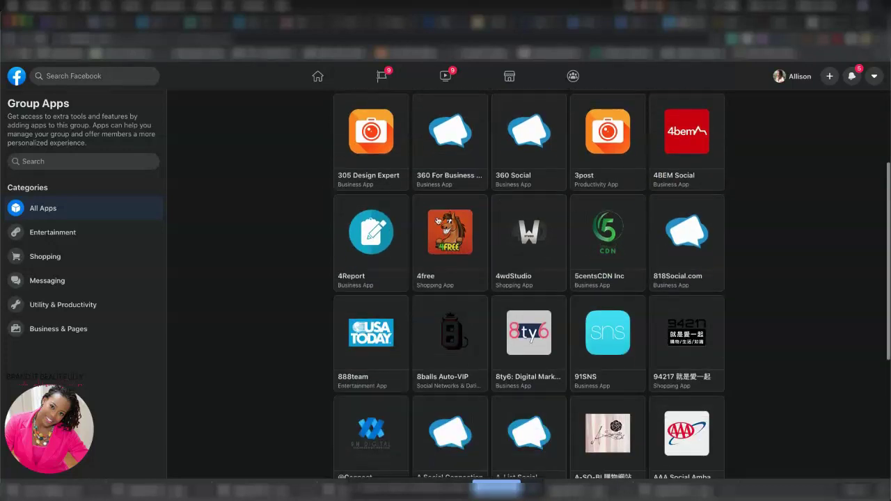
scroll(437, 222, "down", 5)
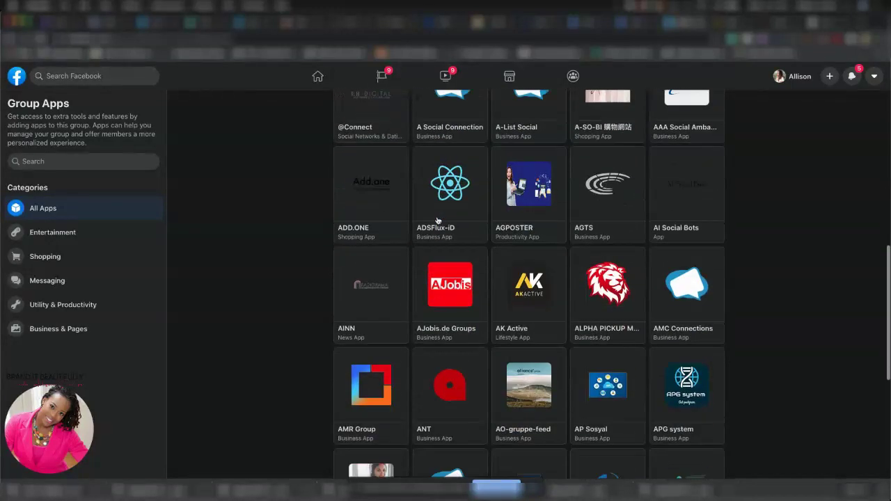
scroll(437, 221, "down", 8)
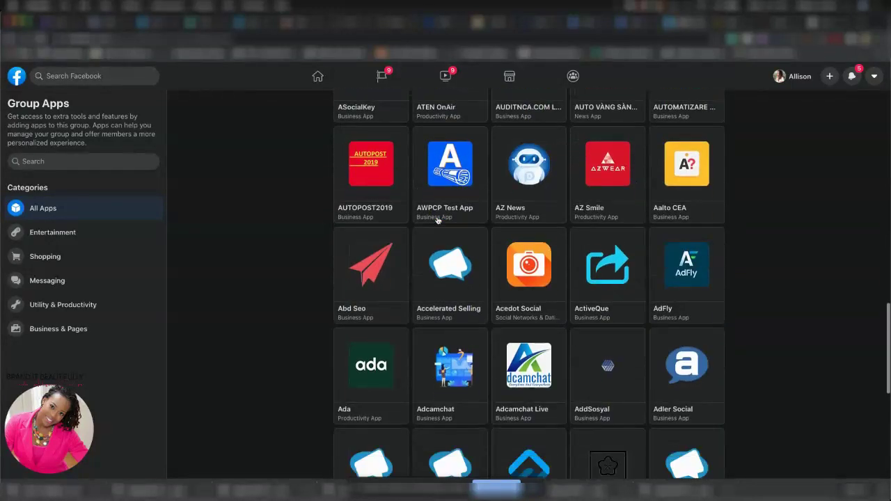
scroll(437, 221, "down", 2)
left_click(76, 160)
type("canva")
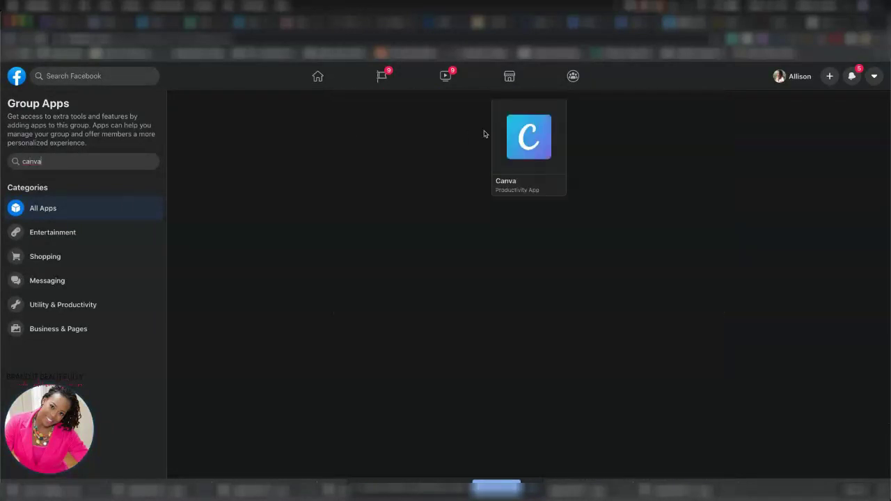
left_click(541, 136)
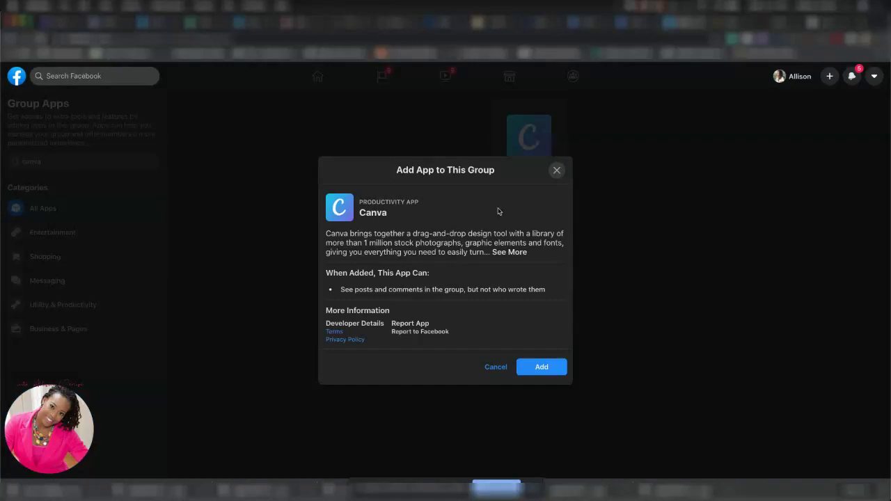
left_click(540, 367)
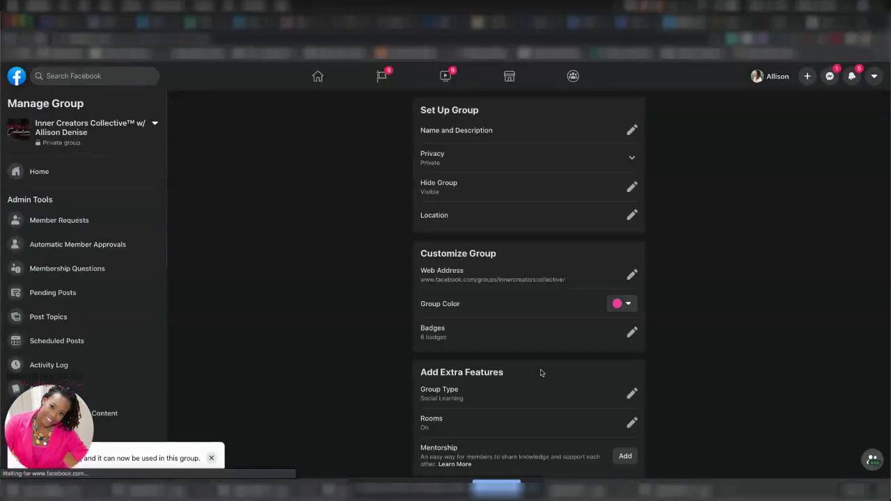
scroll(477, 387, "down", 5)
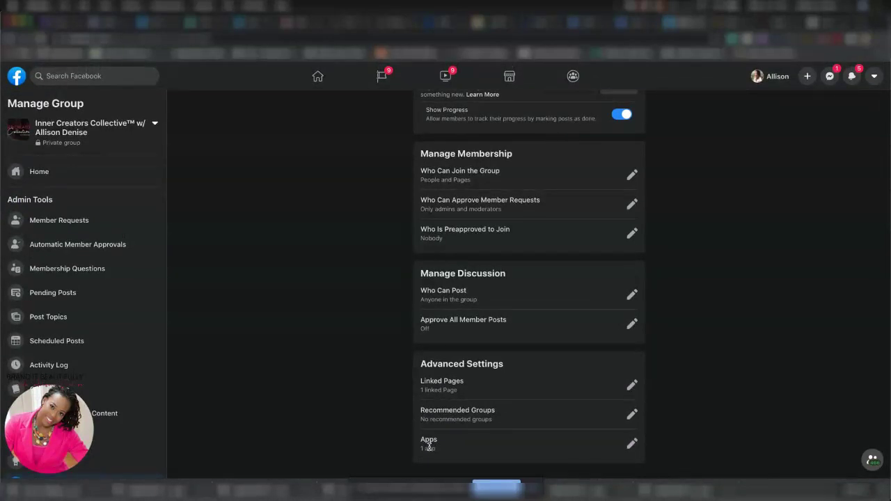
left_click(631, 444)
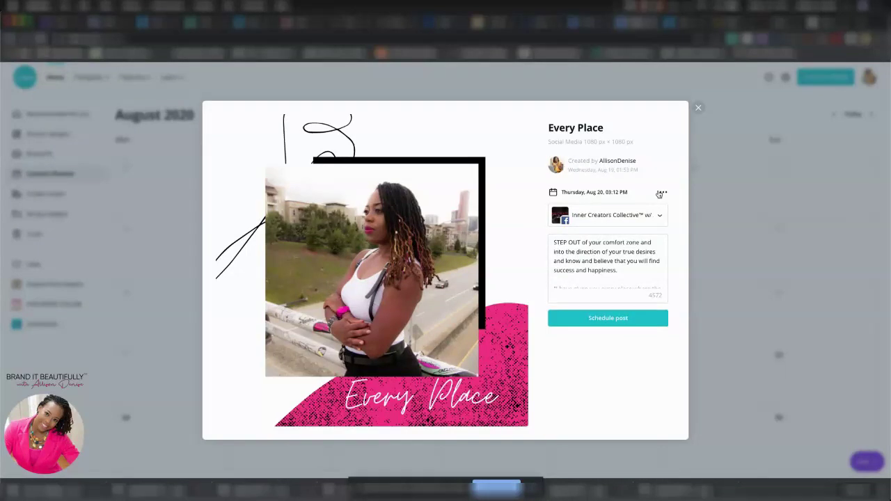
Reschedule the post to 08:07 AM on Thursday, Aug 20 and schedule it to the Facebook group
left_click(663, 192)
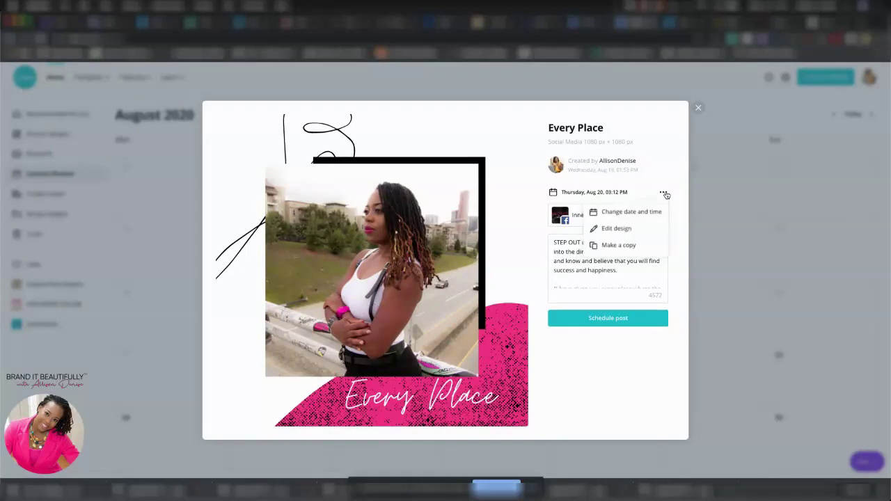
left_click(626, 213)
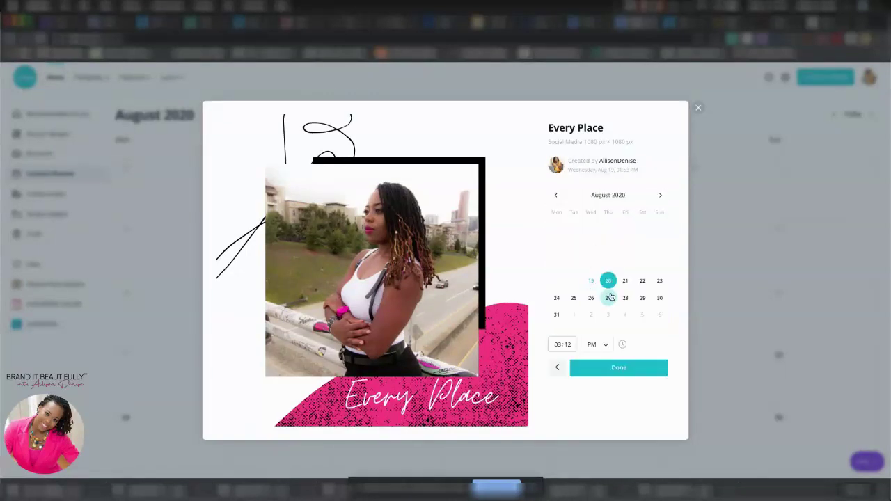
left_click(557, 344)
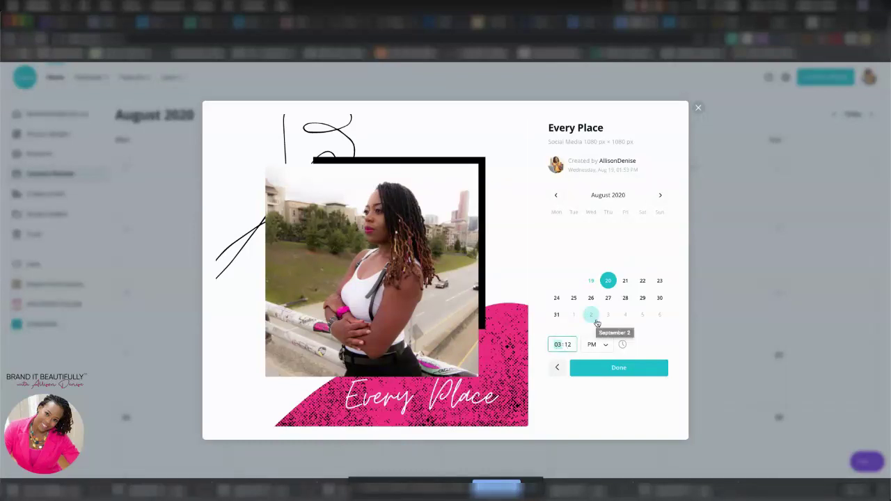
type("8:07")
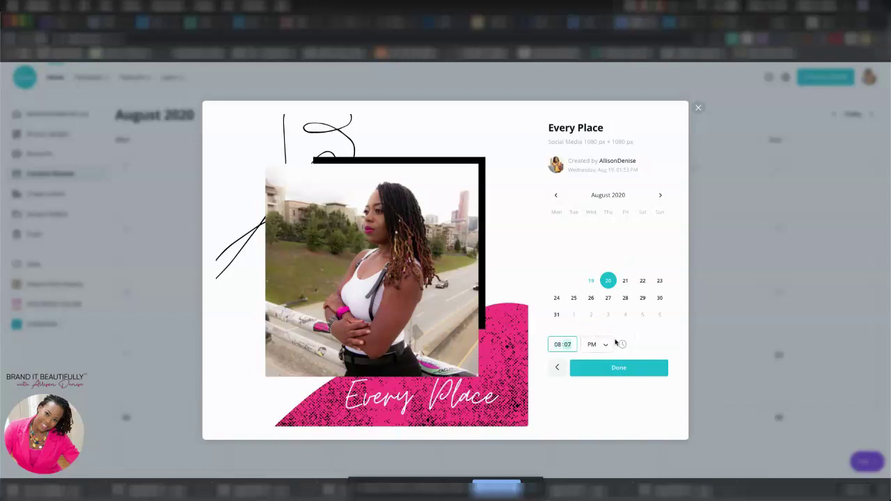
left_click(608, 343)
left_click(605, 330)
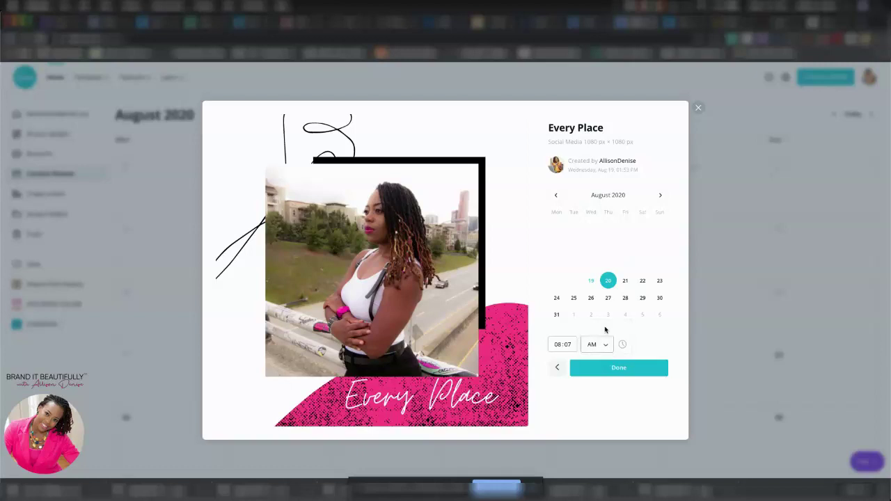
left_click(618, 369)
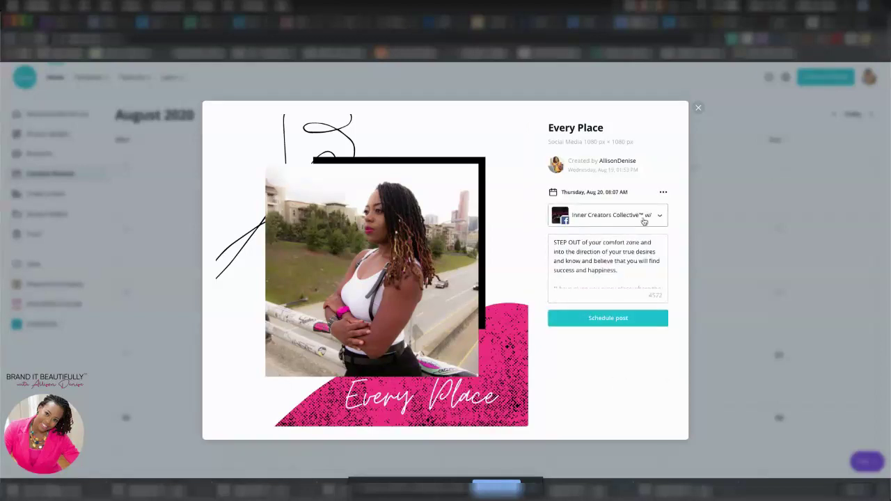
scroll(599, 265, "down", 10)
scroll(598, 266, "up", 10)
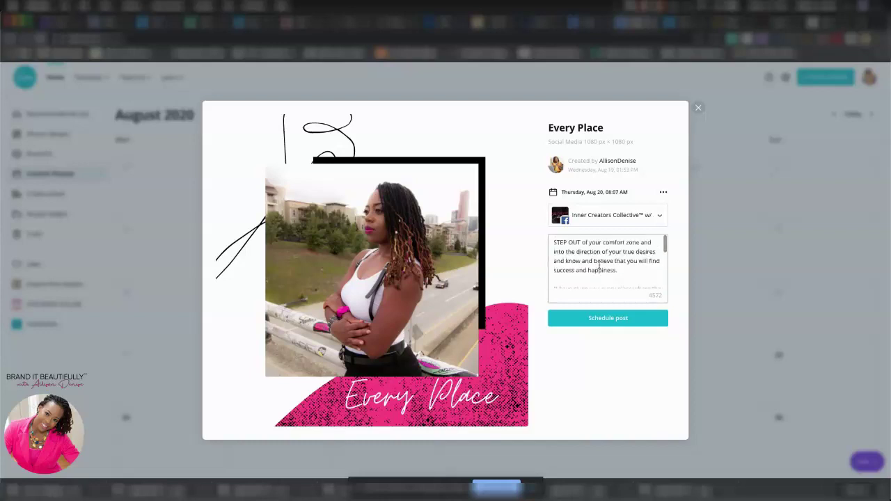
left_click(616, 321)
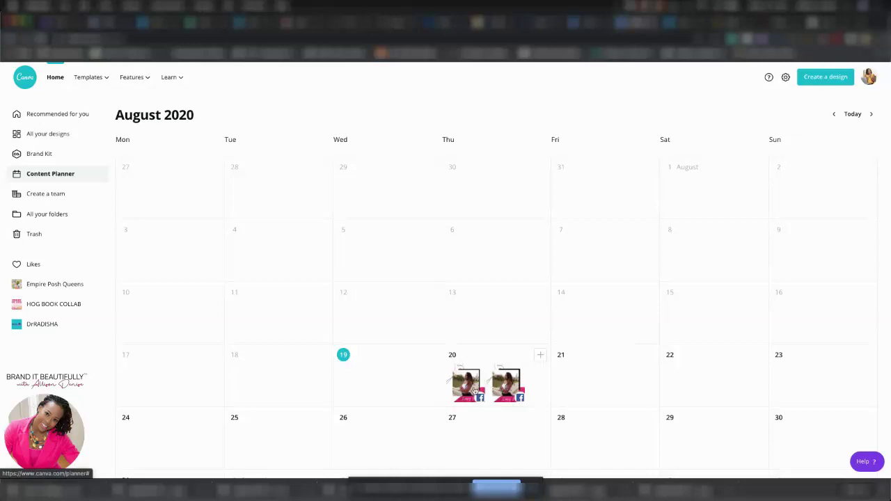
left_click(505, 388)
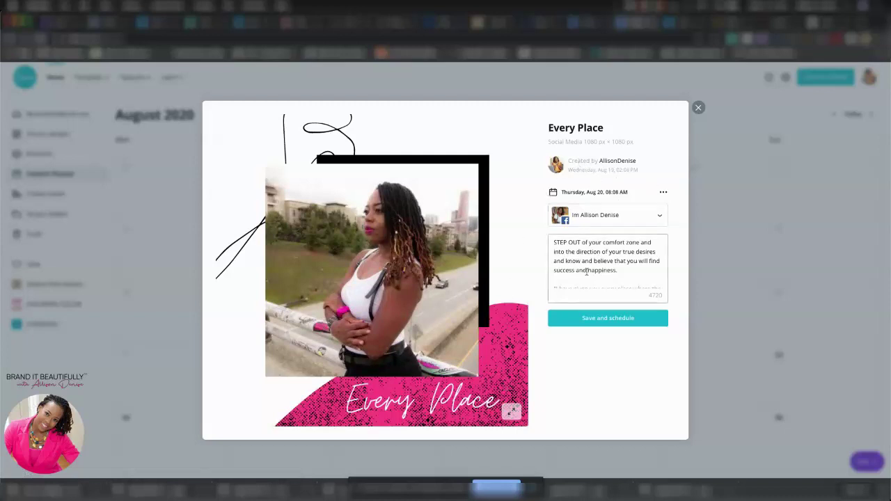
scroll(587, 260, "down", 2)
scroll(587, 259, "up", 2)
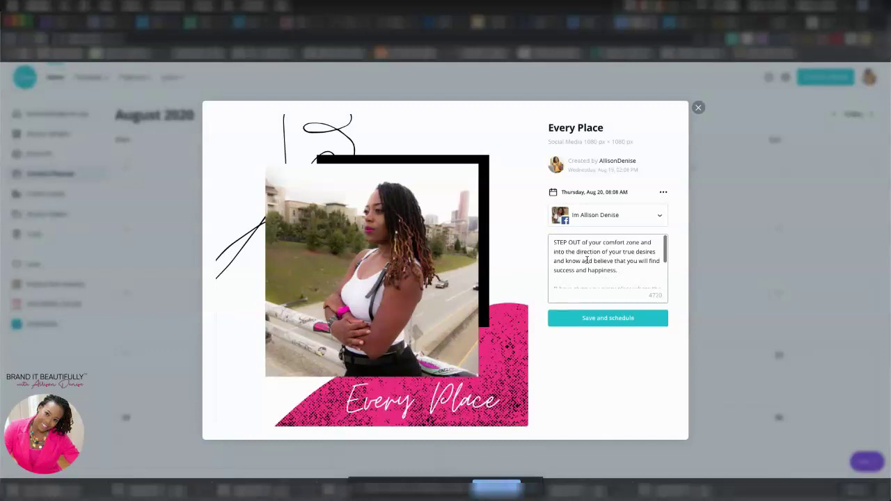
left_click(699, 109)
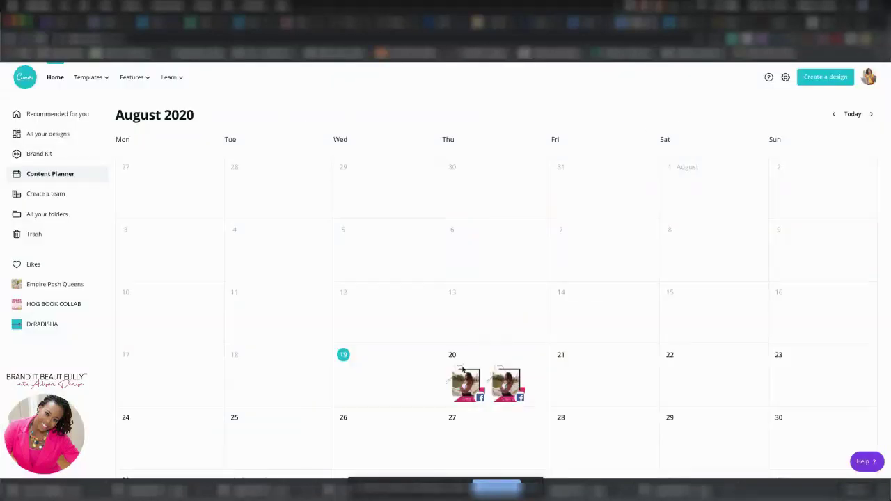
left_click(541, 355)
left_click(650, 356)
Go to All your designs to find the Every Place design
left_click(31, 134)
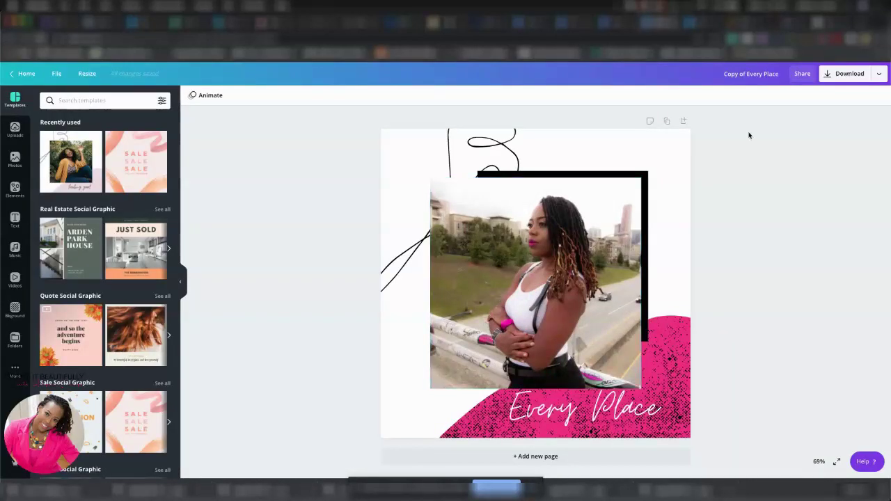
Rename the design from 'Copy of Every Place' to 'Every Place Square'
left_click(748, 74)
key("BackSpace")
key("BackSpace")
key("BackSpace")
key("BackSpace")
key("BackSpace")
key("BackSpace")
key("BackSpace")
key("BackSpace")
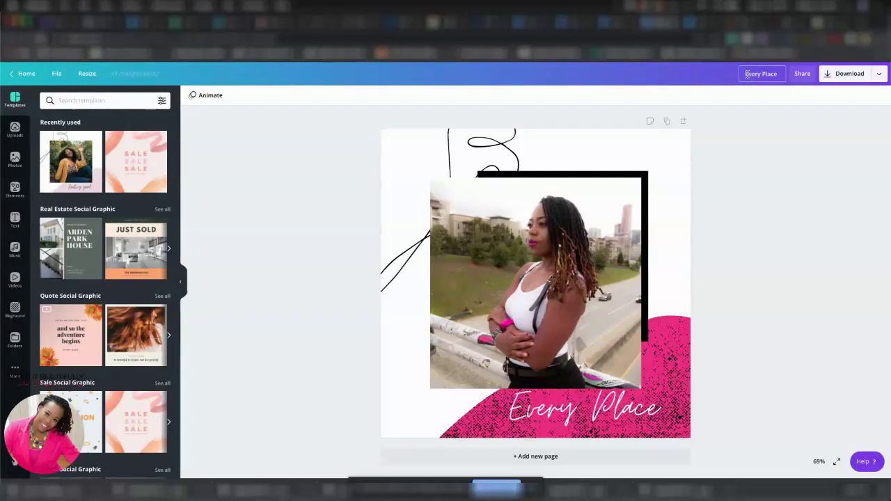
type("Square")
left_click(773, 171)
Download the design as a PNG
left_click(845, 73)
left_click(733, 159)
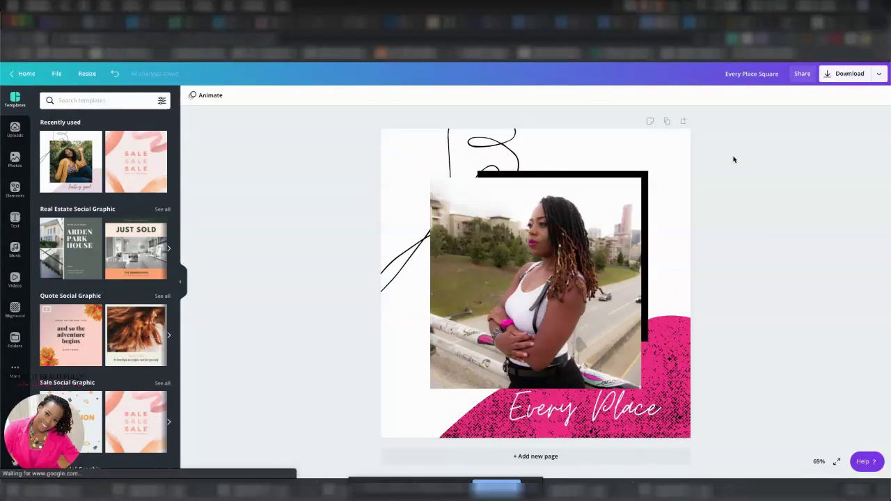
left_click(830, 79)
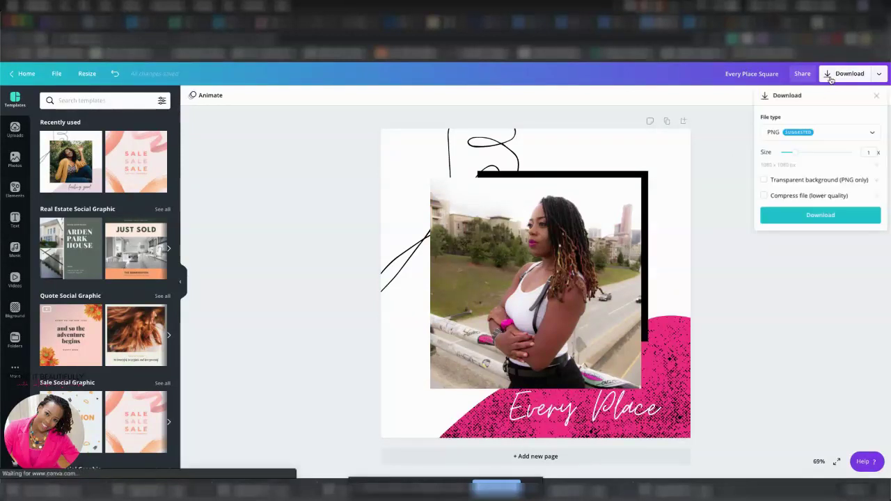
left_click(825, 215)
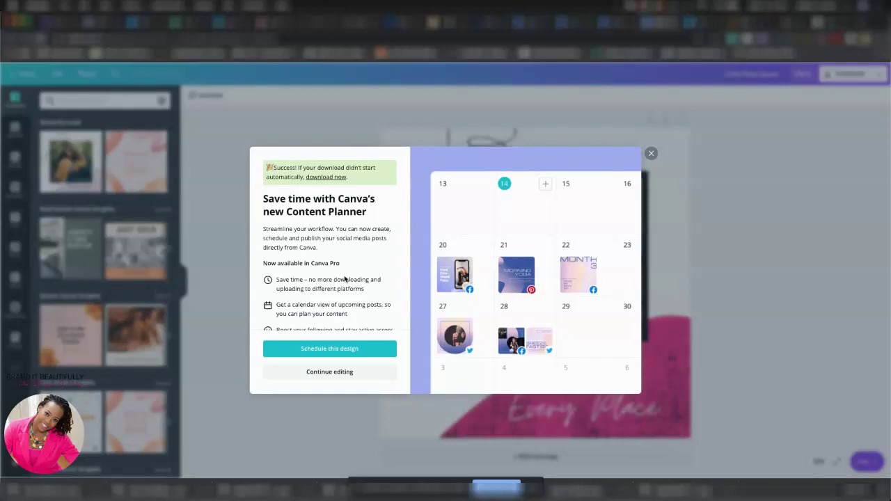
Dismiss the Content Planner promotion and close the Animate styles to return to the design
left_click(651, 154)
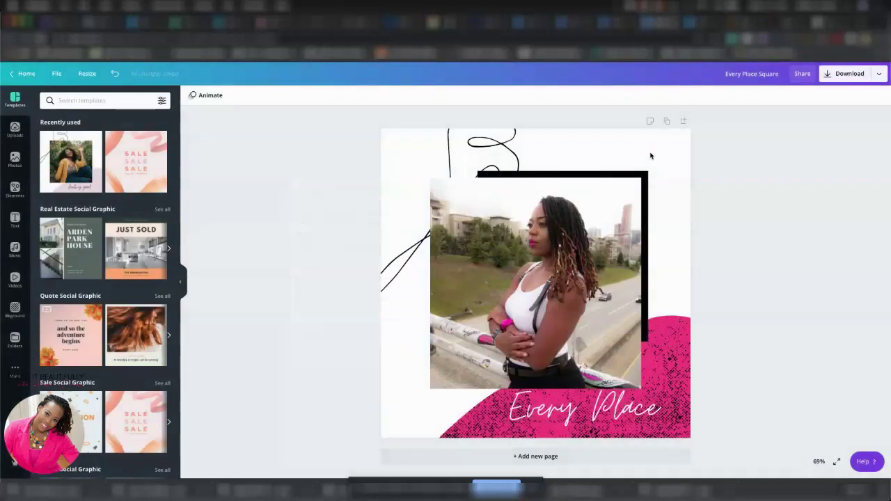
left_click(204, 97)
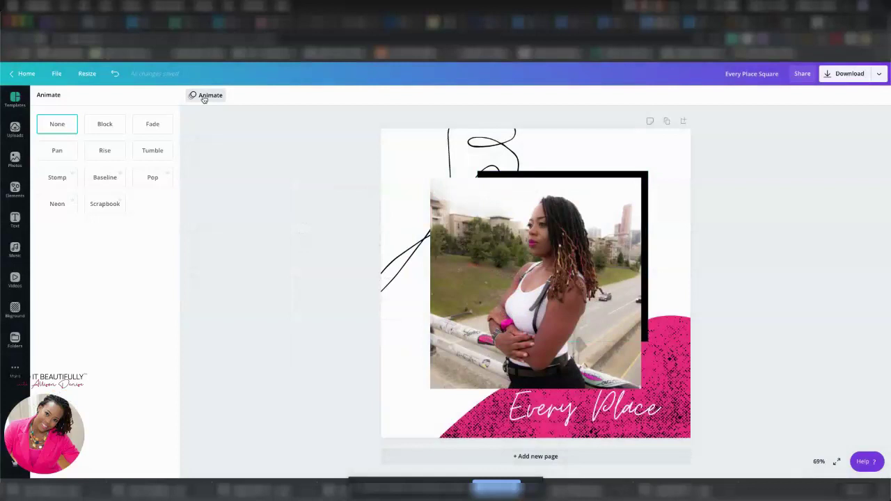
left_click(220, 171)
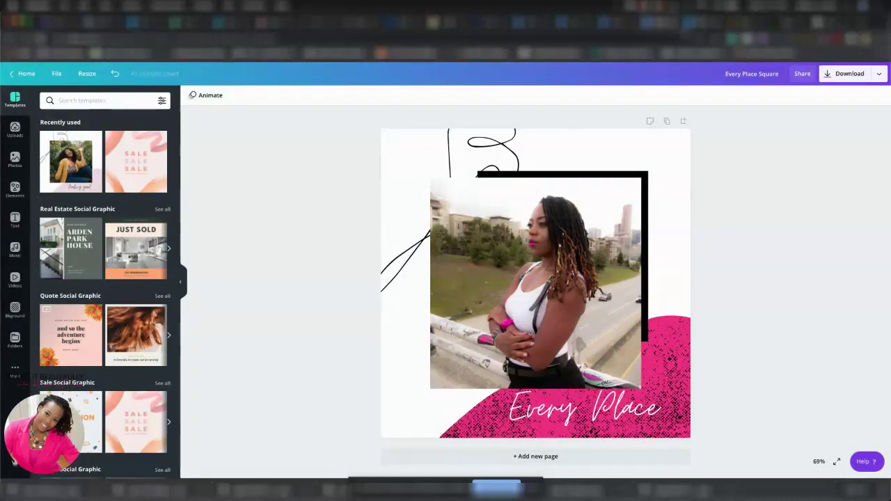